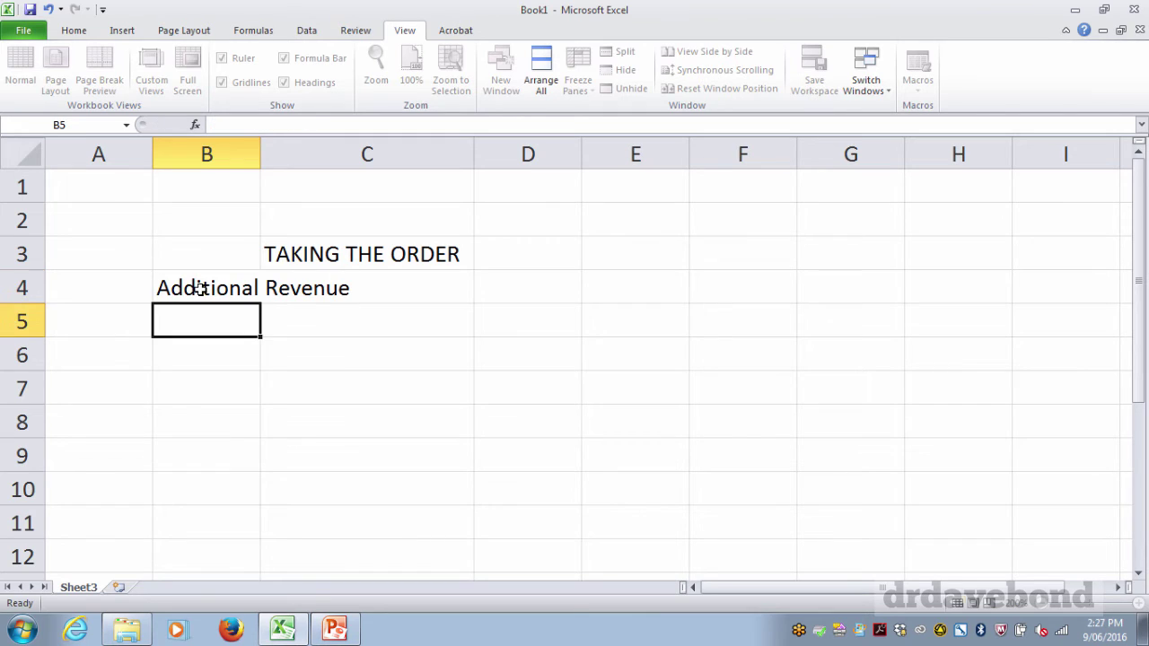
Widen column B to fit its Additional Revenue label and move the TAKING THE ORDER heading up to C2.
left_click_drag(259, 153, 375, 154)
left_click(489, 286)
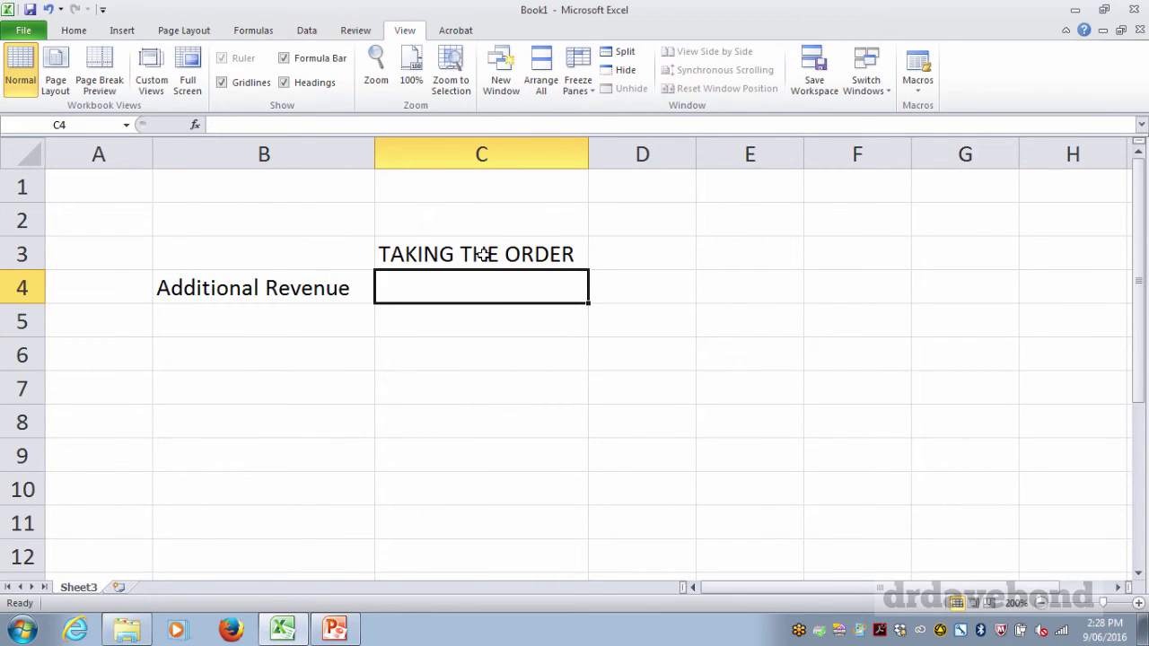
left_click(478, 260)
left_click_drag(482, 270, 476, 228)
left_click(473, 278)
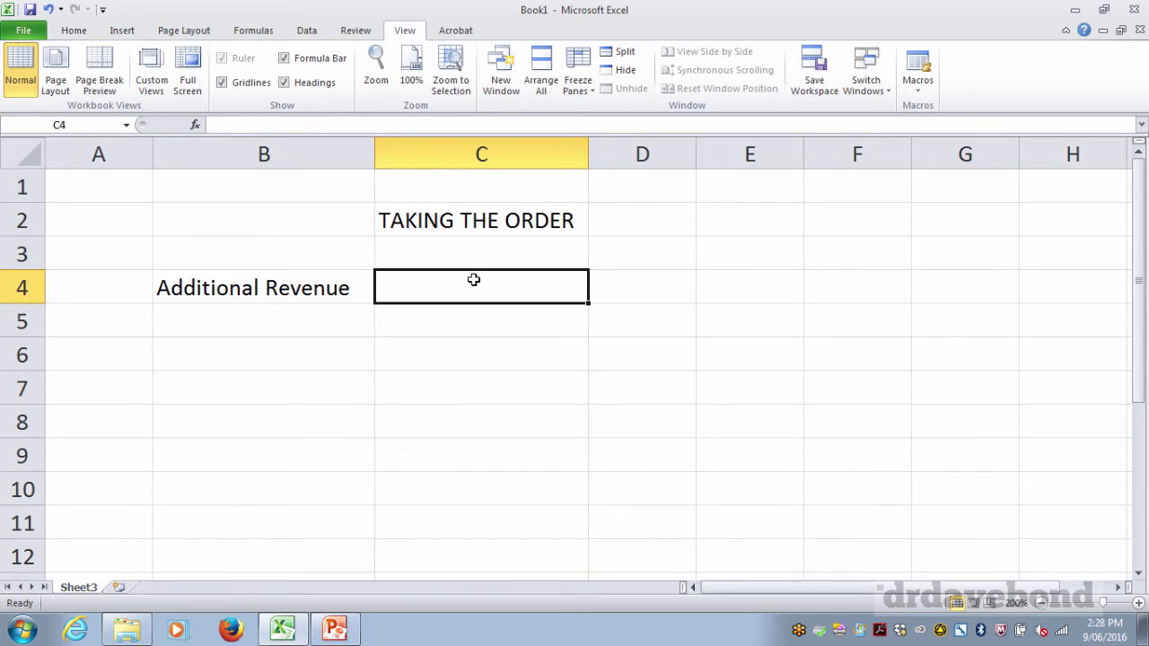
Enter the Additional Revenue figures: 500,000 in D4 and 41.65 in E4.
left_click(622, 285)
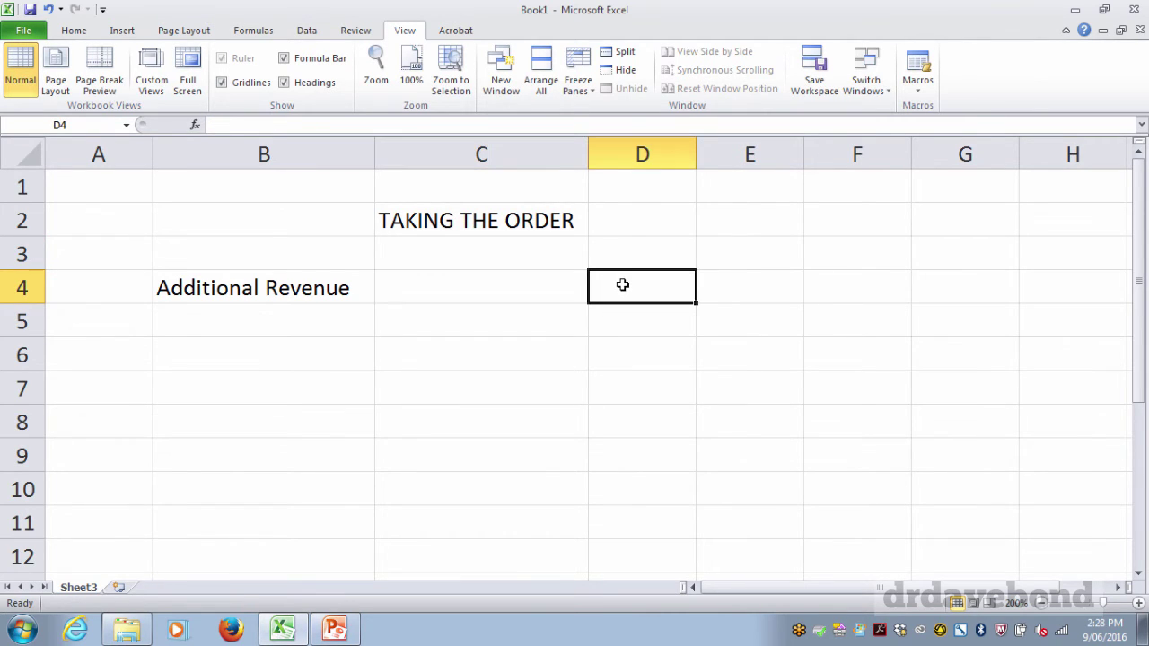
type("500,000")
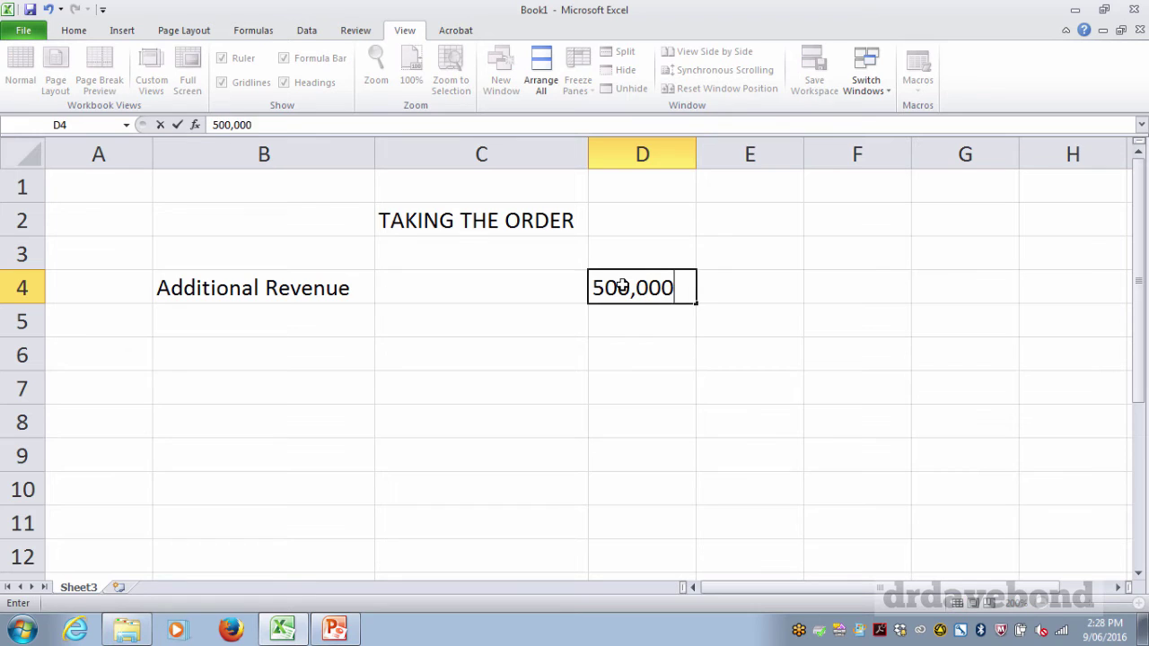
key("Tab")
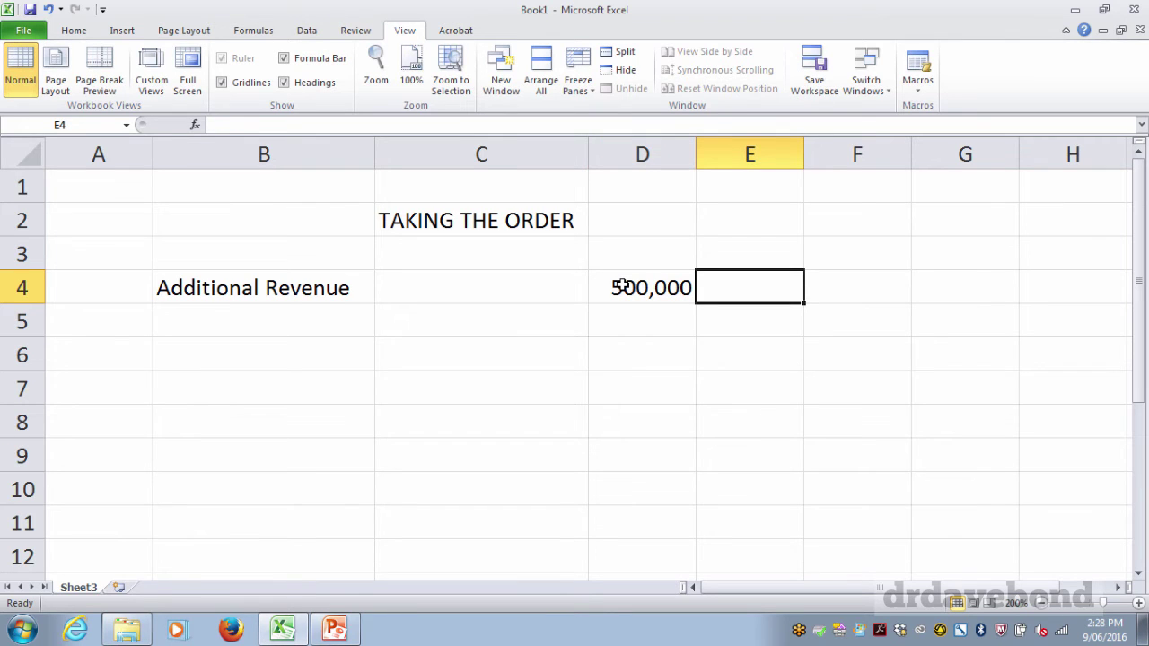
type("41.65")
key("Return")
Calculate Additional Revenue in C4 with the formula =D4*E4.
key("Left")
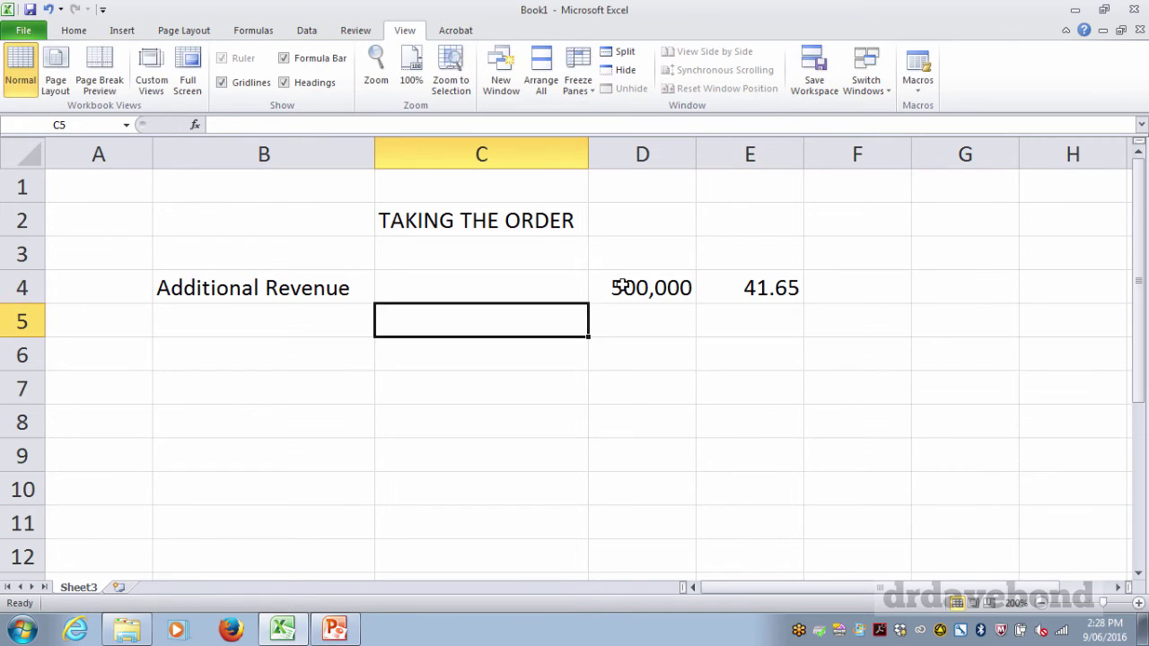
key("Up")
type("=")
key("Right")
type("*")
key("Right")
key("Right")
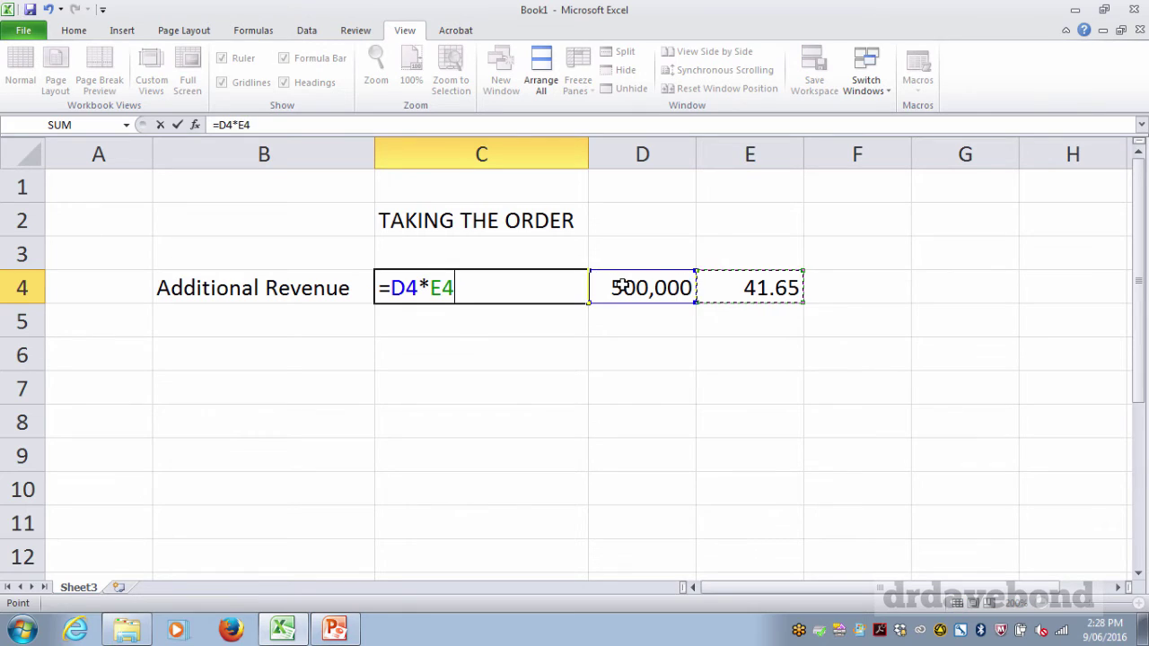
key("Return")
Format the Additional Revenue amount in C4 as accounting dollars with no decimal places.
key("Up")
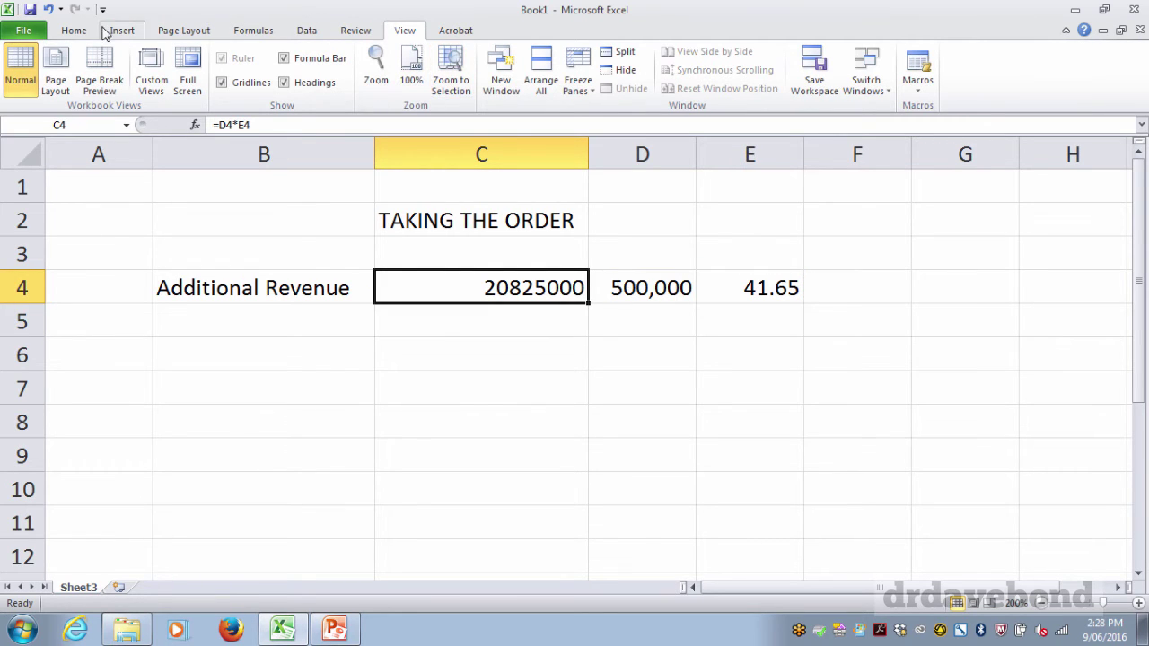
left_click(66, 33)
left_click(533, 83)
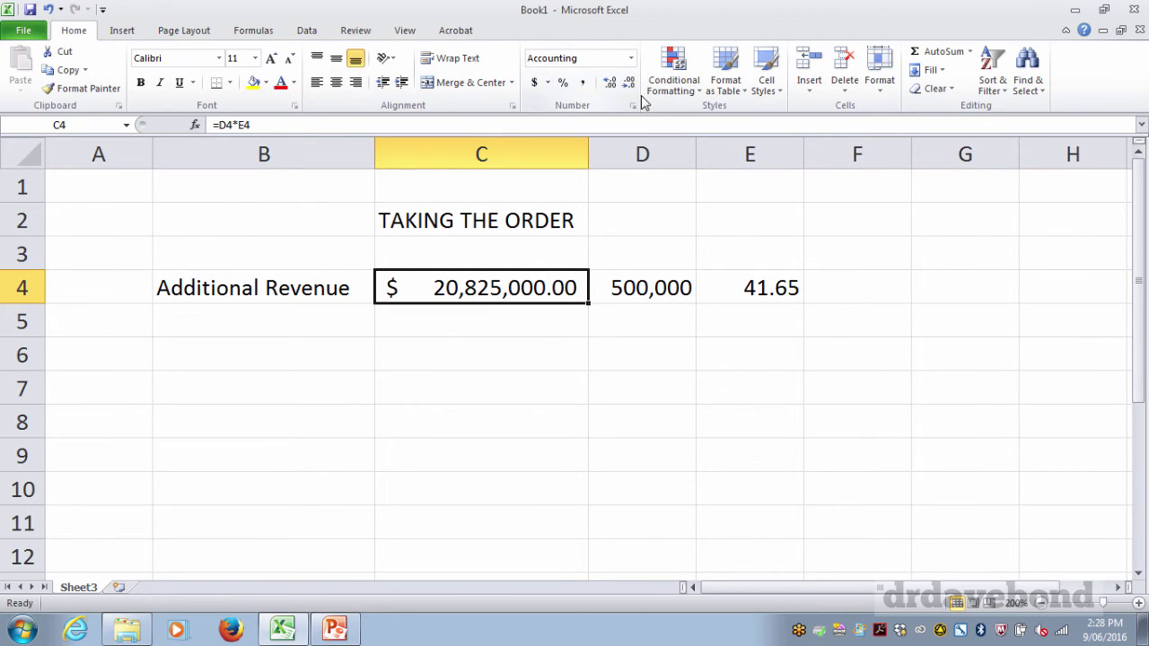
left_click(631, 84)
left_click(631, 83)
left_click(644, 361)
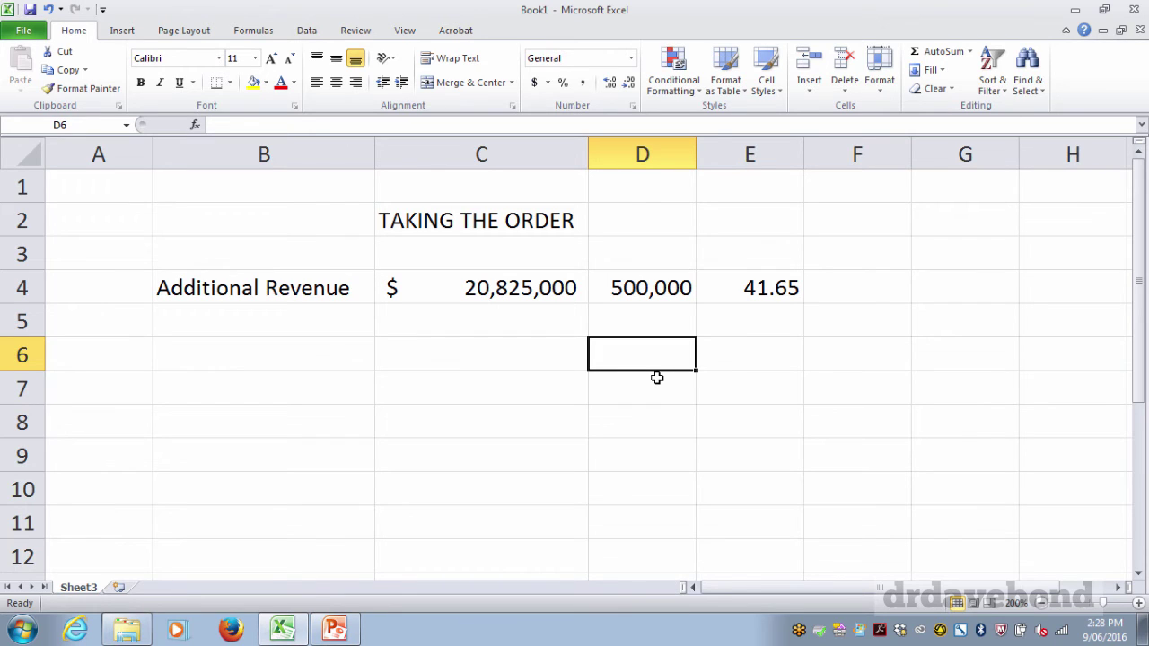
Add the row label "Lose Revenue" in B5.
key("Left")
key("Left")
key("Up")
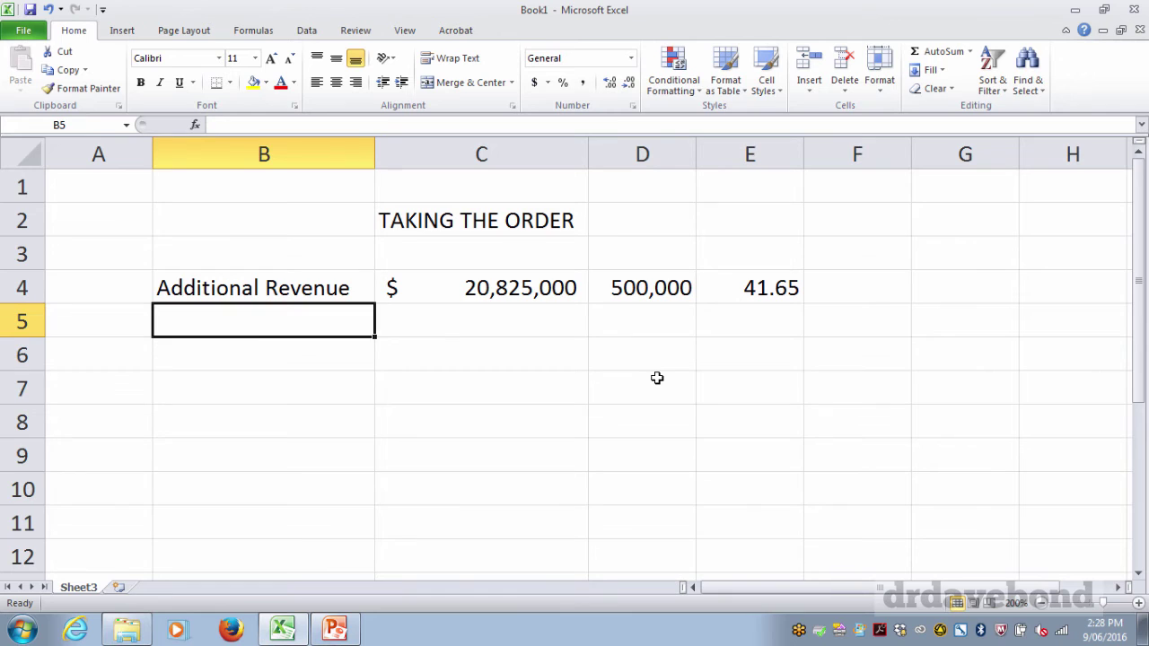
type("Lose")
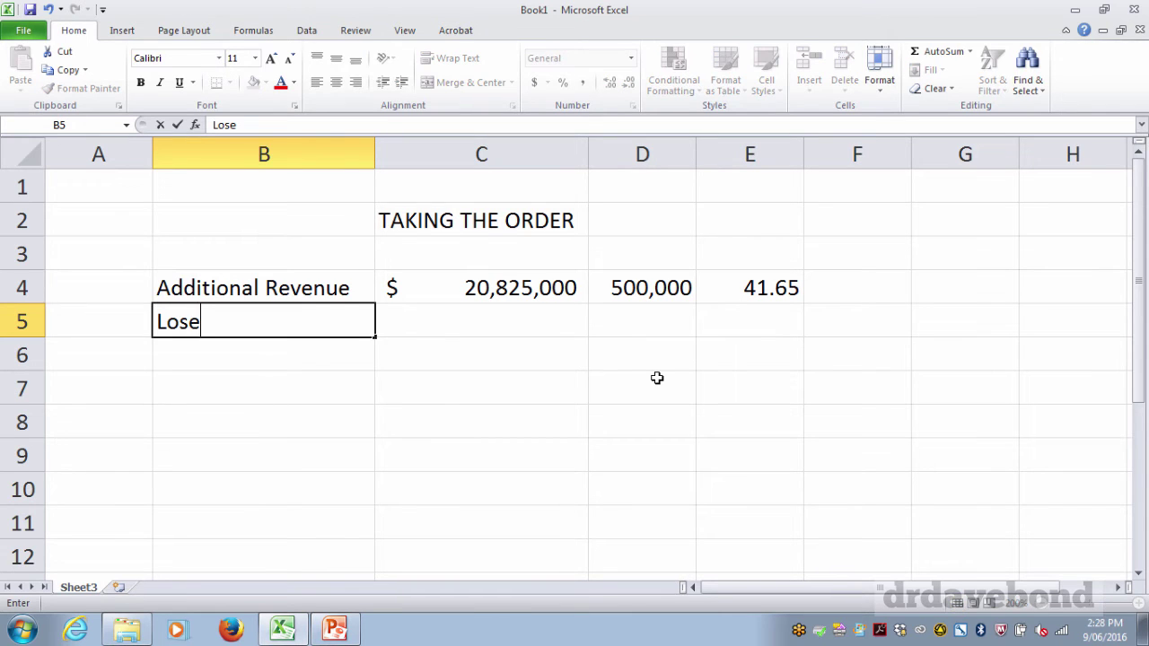
type(" Revenue")
Enter the Lose Revenue figures: 100,000 in D5 and 73.50 in E5.
key("Right")
key("Right")
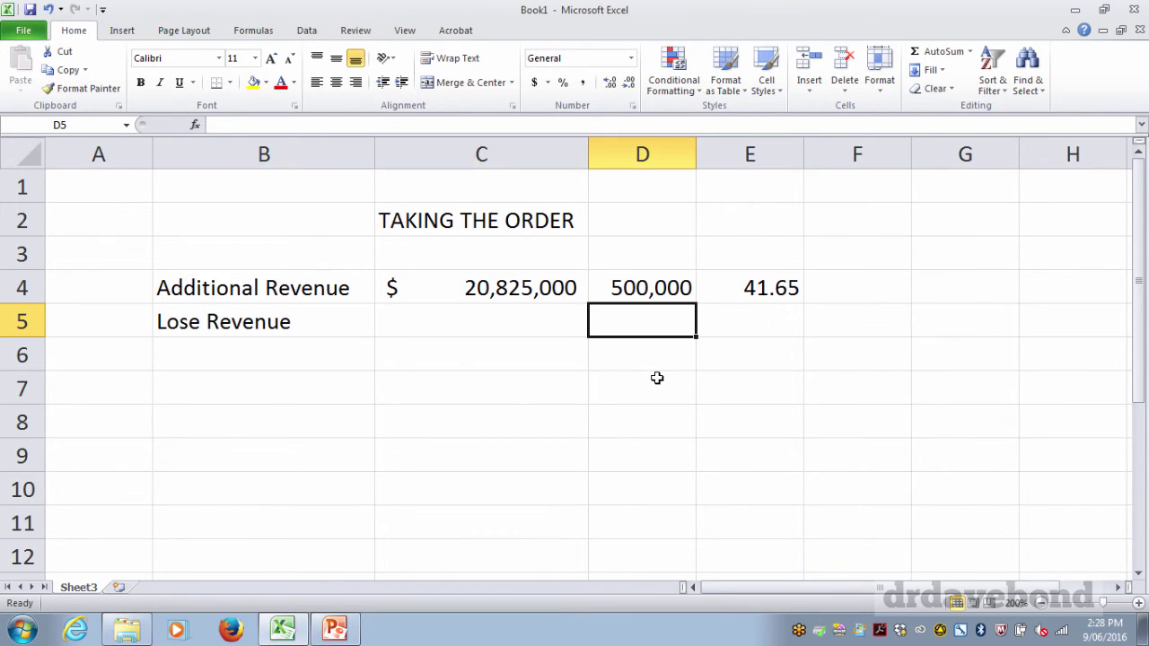
type("100,000")
key("Right")
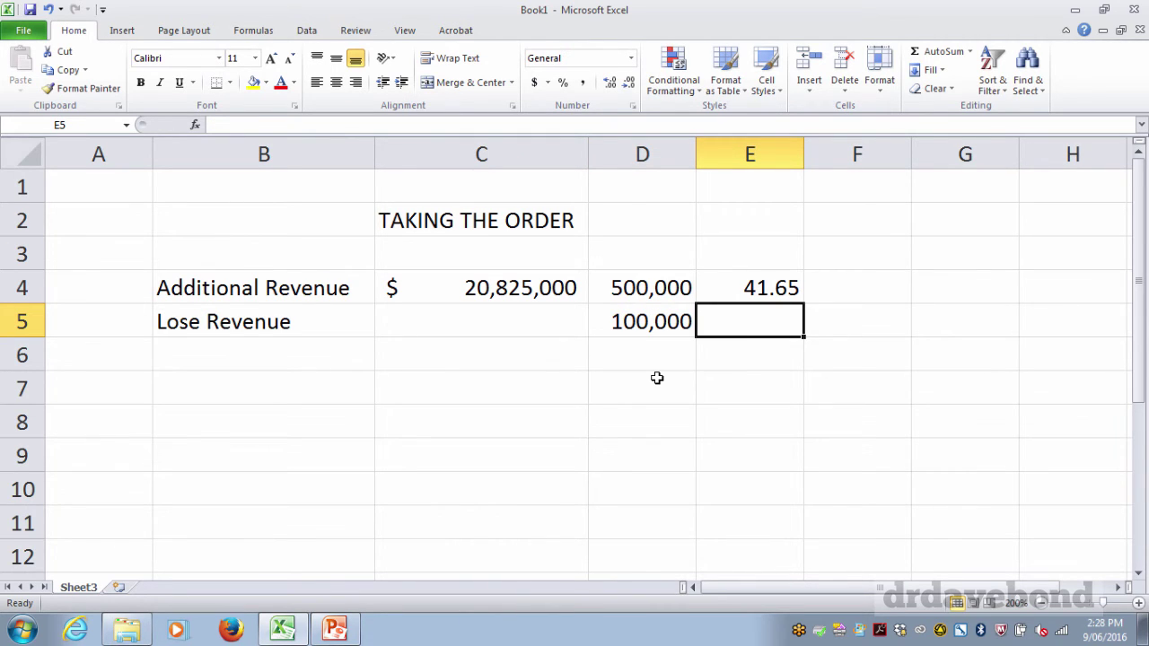
type("73.50")
key("Right")
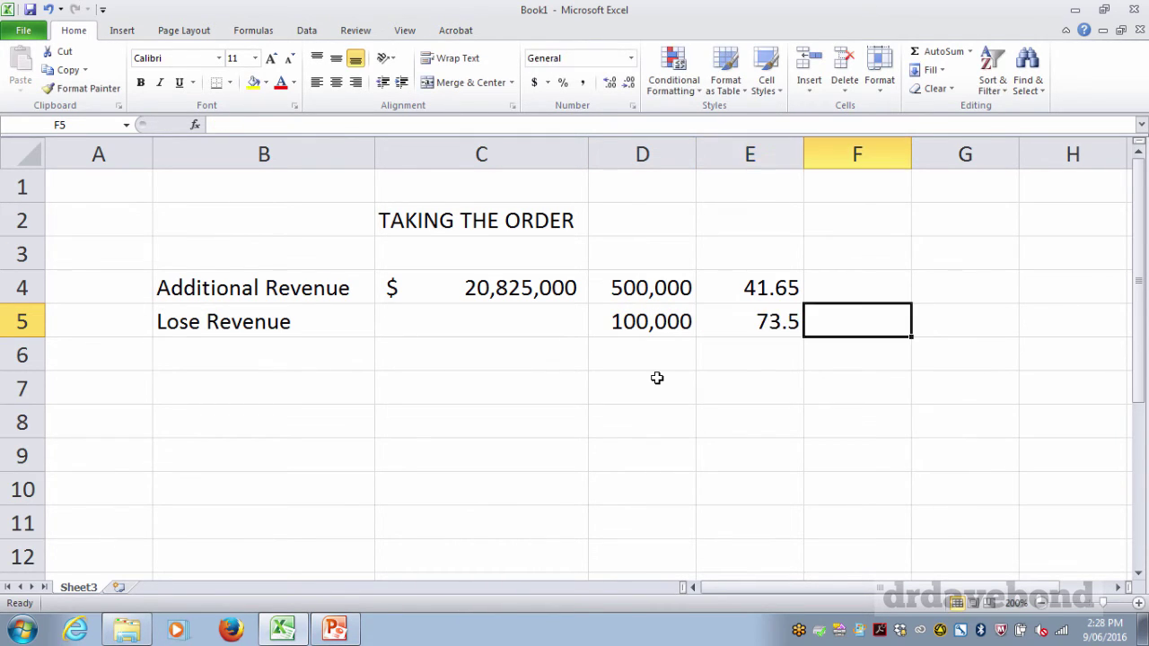
Copy the Additional Revenue formula from C4 into C5 for the Lose Revenue row.
key("Left")
key("Left")
key("Left")
key("Up")
key("ctrl+c")
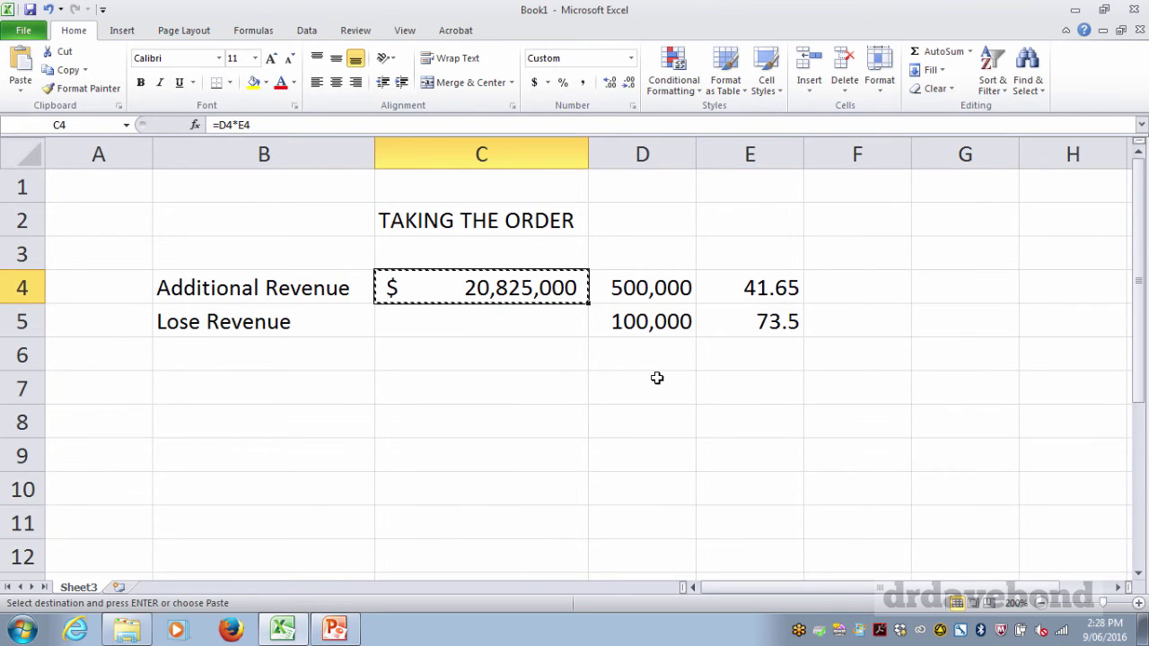
key("Down")
key("ctrl+v")
key("Up")
key("Down")
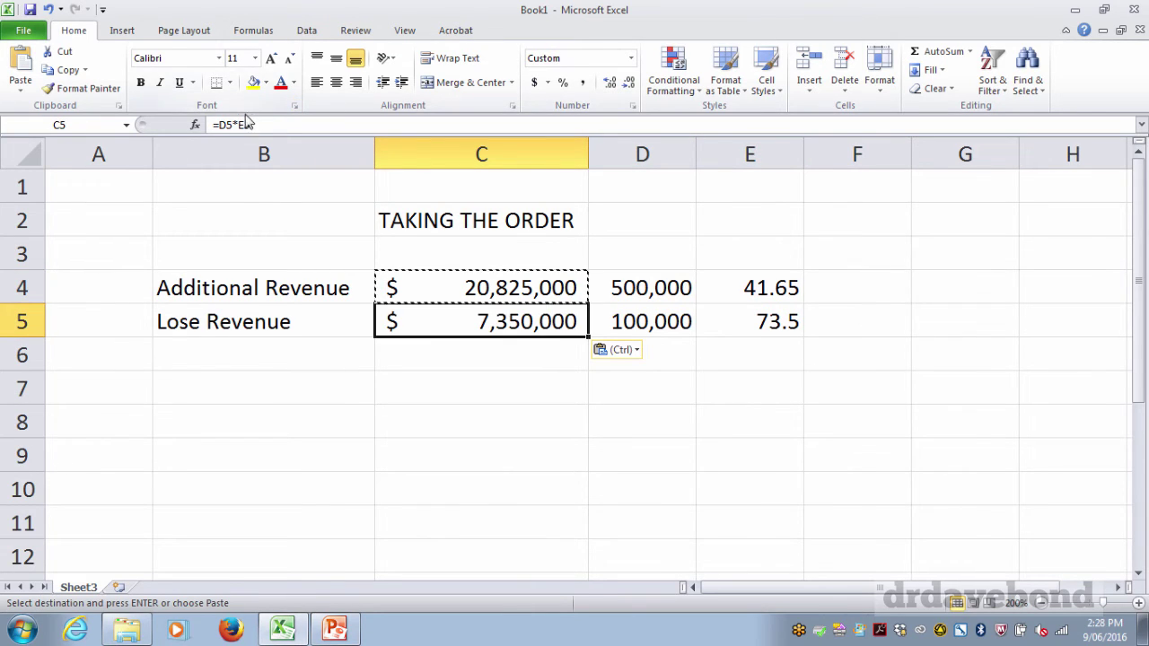
Make the Lose Revenue amount negative by changing the C5 formula to =-D5*E5.
left_click(218, 124)
type("-")
key("Return")
key("Up")
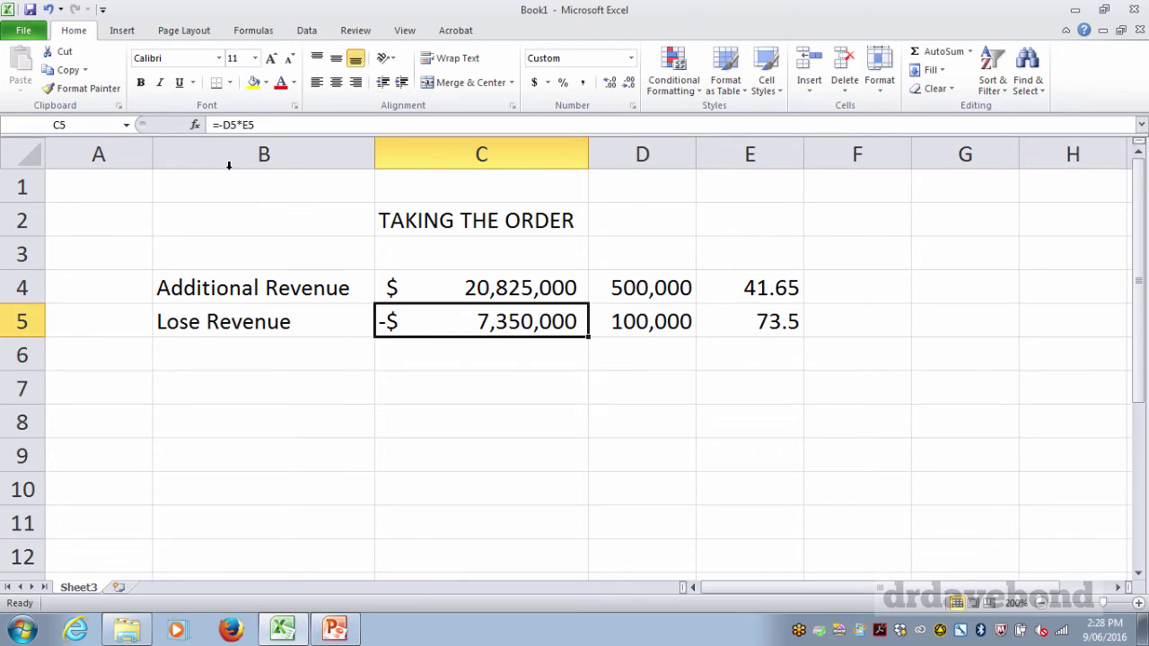
Reapply the accounting dollar format with no decimal places to C4:C5.
left_click_drag(497, 294, 496, 314)
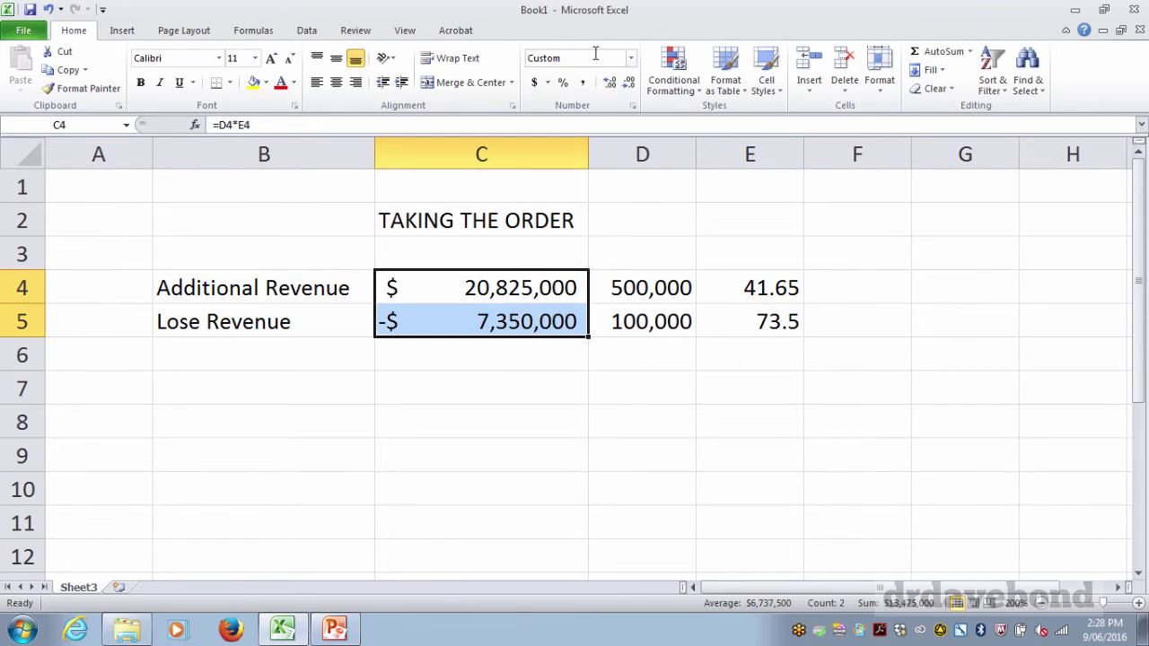
left_click(535, 82)
left_click(629, 82)
left_click(629, 82)
left_click(523, 366)
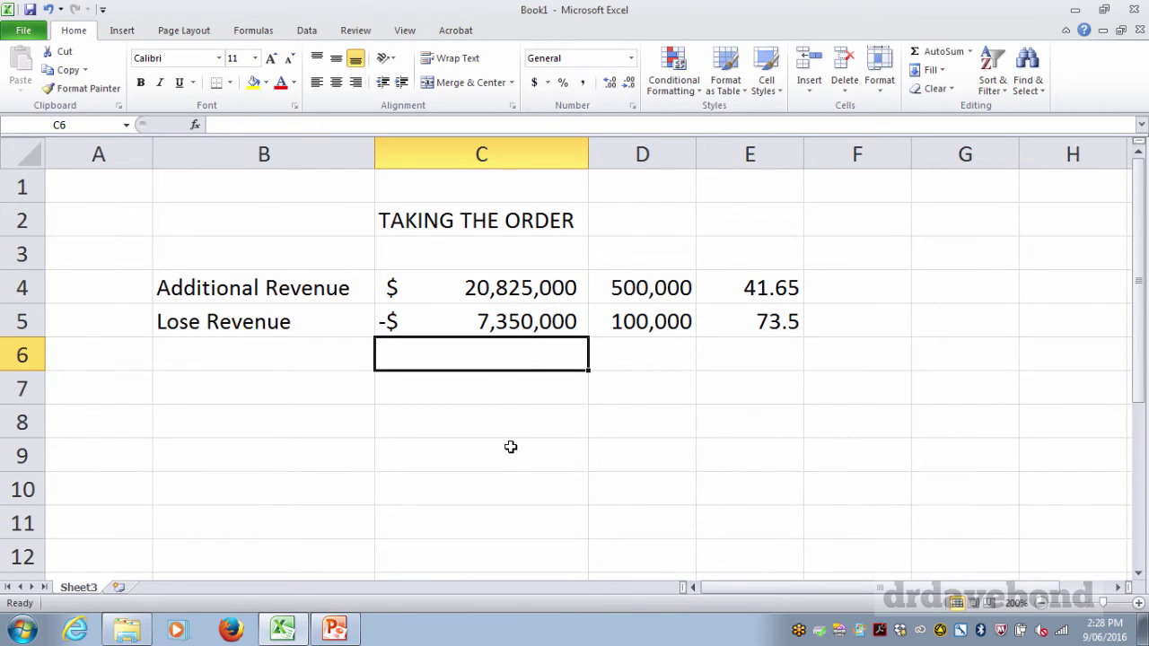
left_click(510, 447)
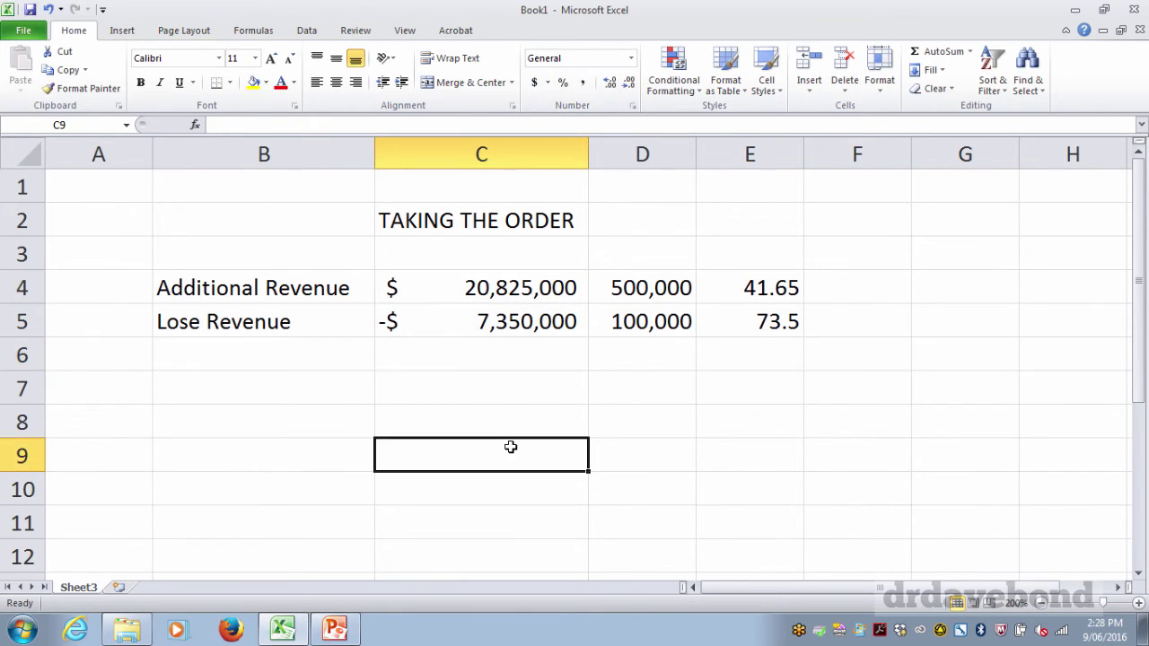
left_click(493, 284)
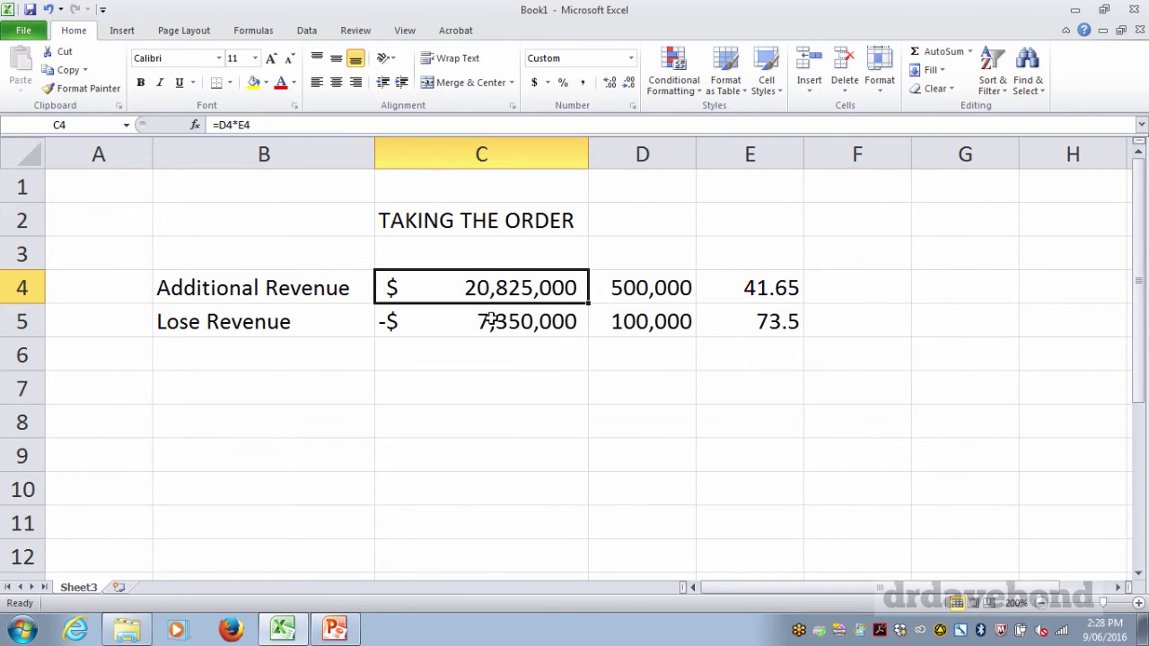
left_click(492, 321)
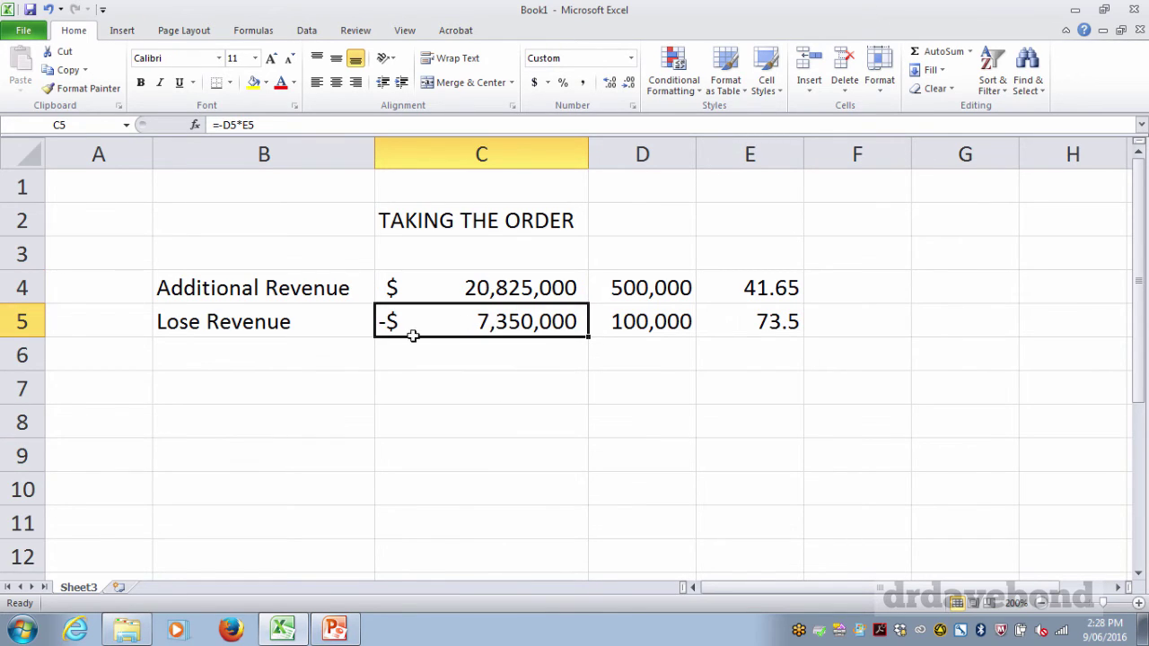
Add the row label "Additional Costs" in B6.
left_click(321, 360)
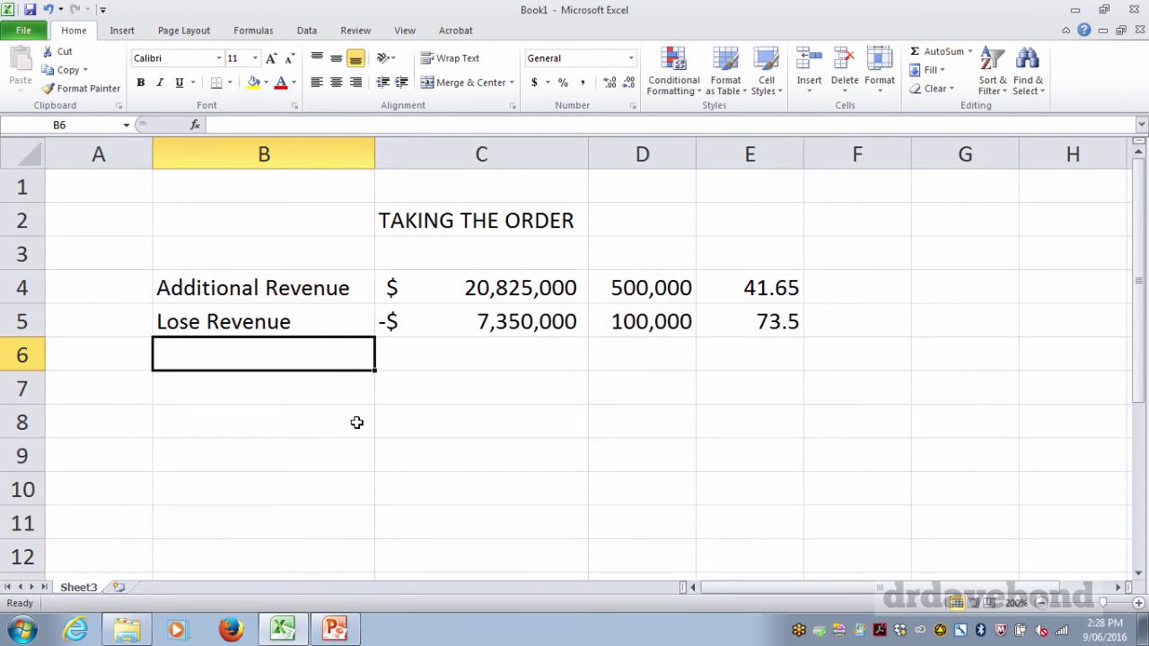
type("ADDITIONAL")
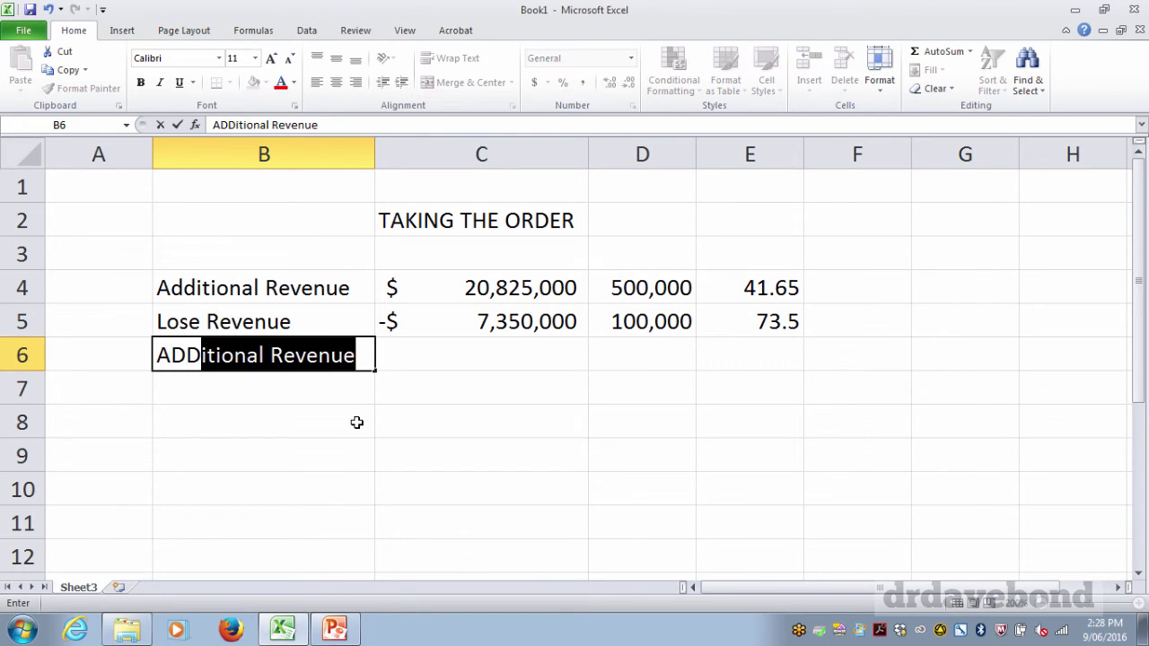
key("BackSpace")
key("BackSpace")
key("BackSpace")
key("BackSpace")
key("BackSpace")
key("BackSpace")
key("BackSpace")
key("BackSpace")
key("BackSpace")
key("BackSpace")
key("BackSpace")
key("BackSpace")
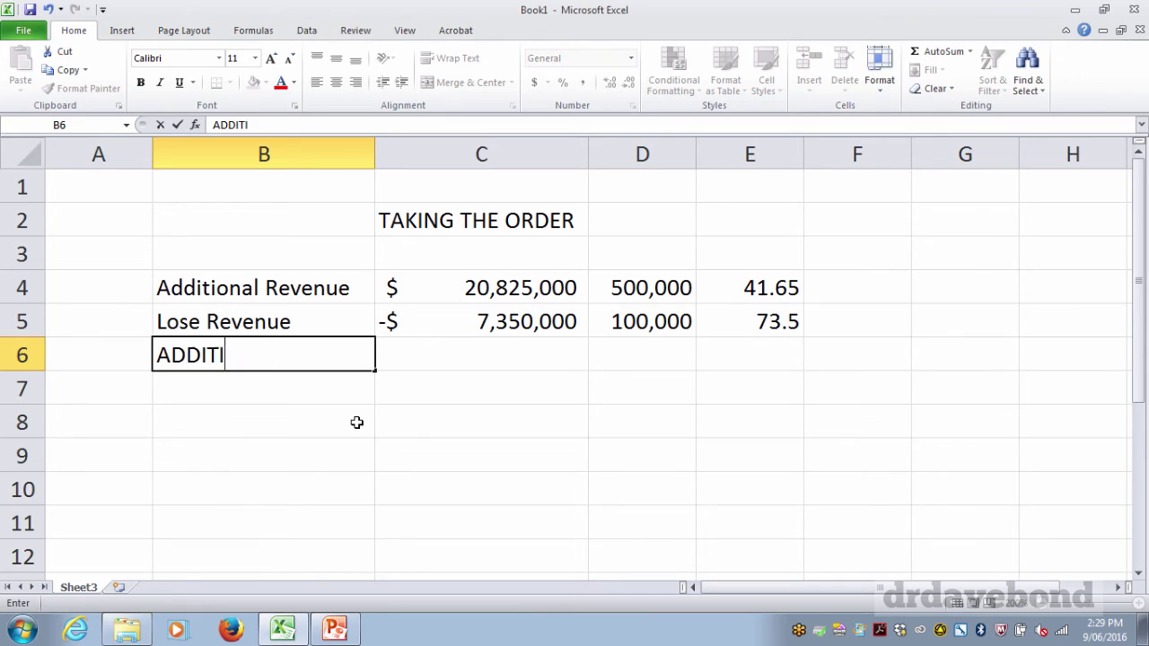
type("Additional ")
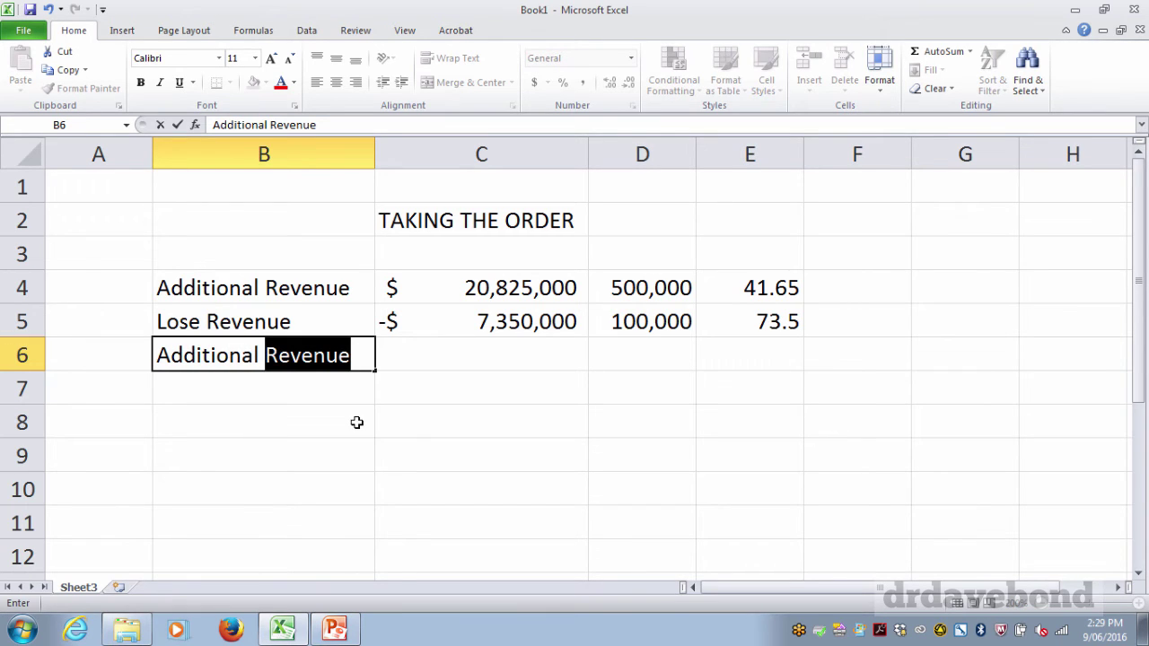
type("Costs")
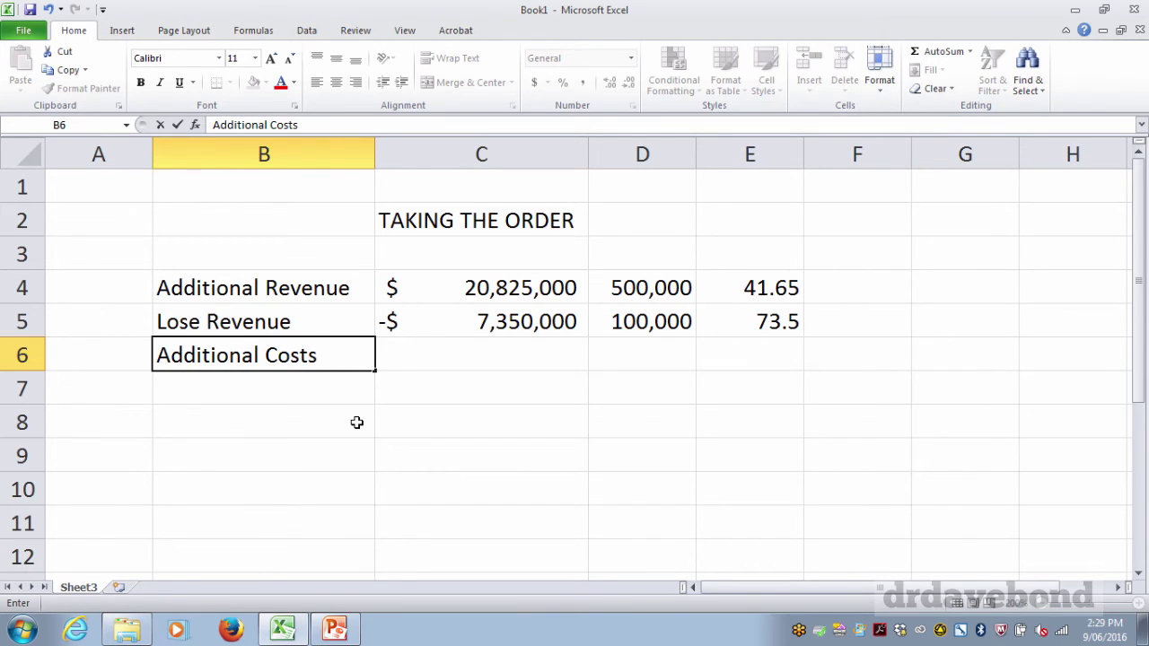
Enter 400,000 in D6 and 34.30 in E6 for Additional Costs, and format E4:E6 as accounting dollars.
key("Tab")
key("Tab")
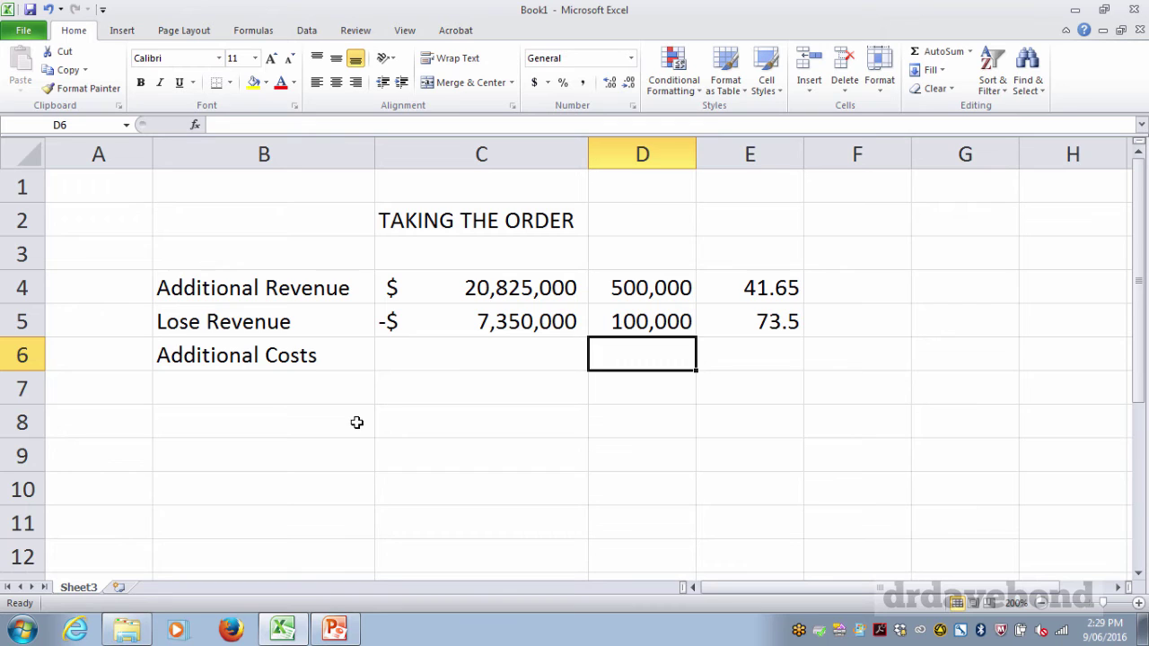
type("400,000")
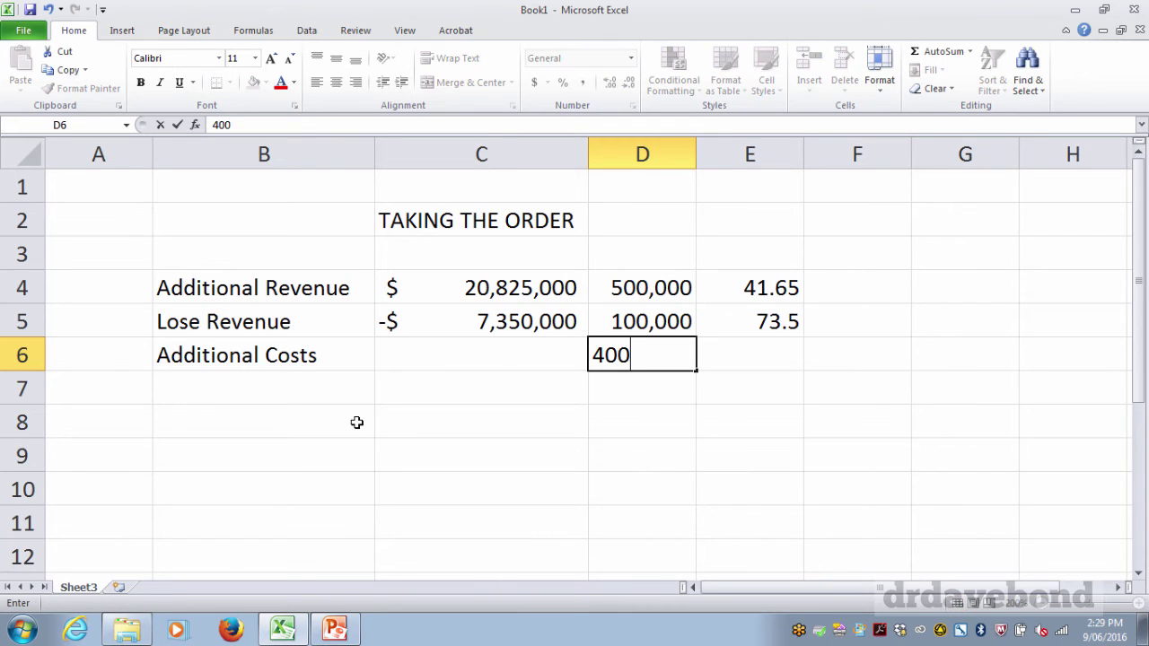
key("Tab")
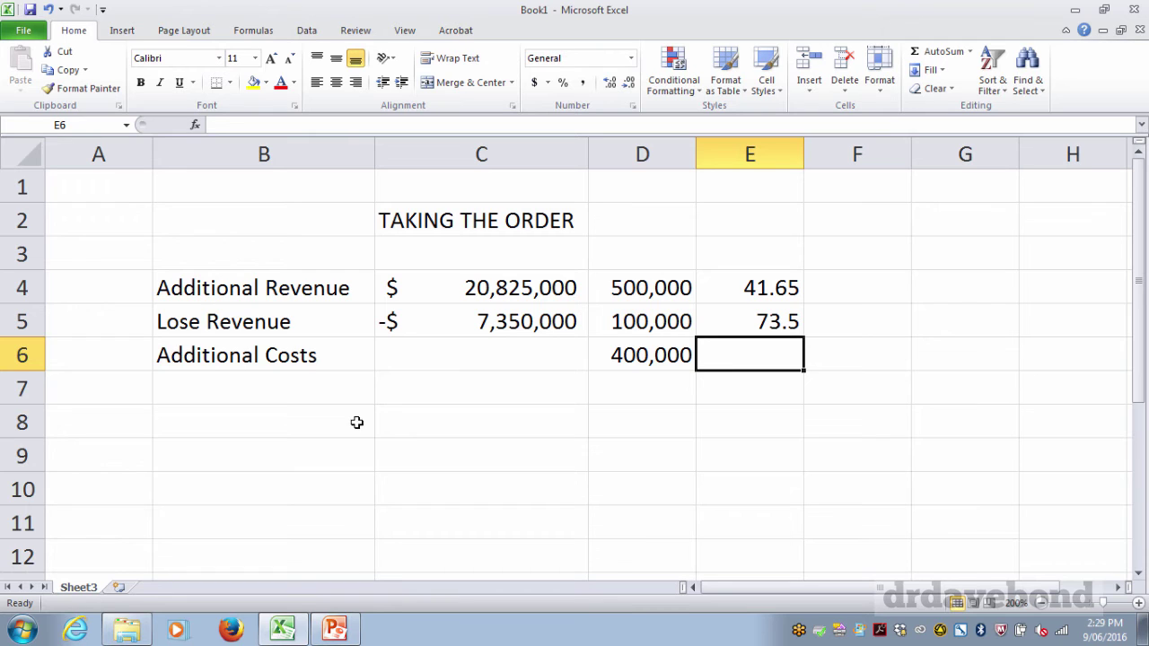
type("34.30")
key("Return")
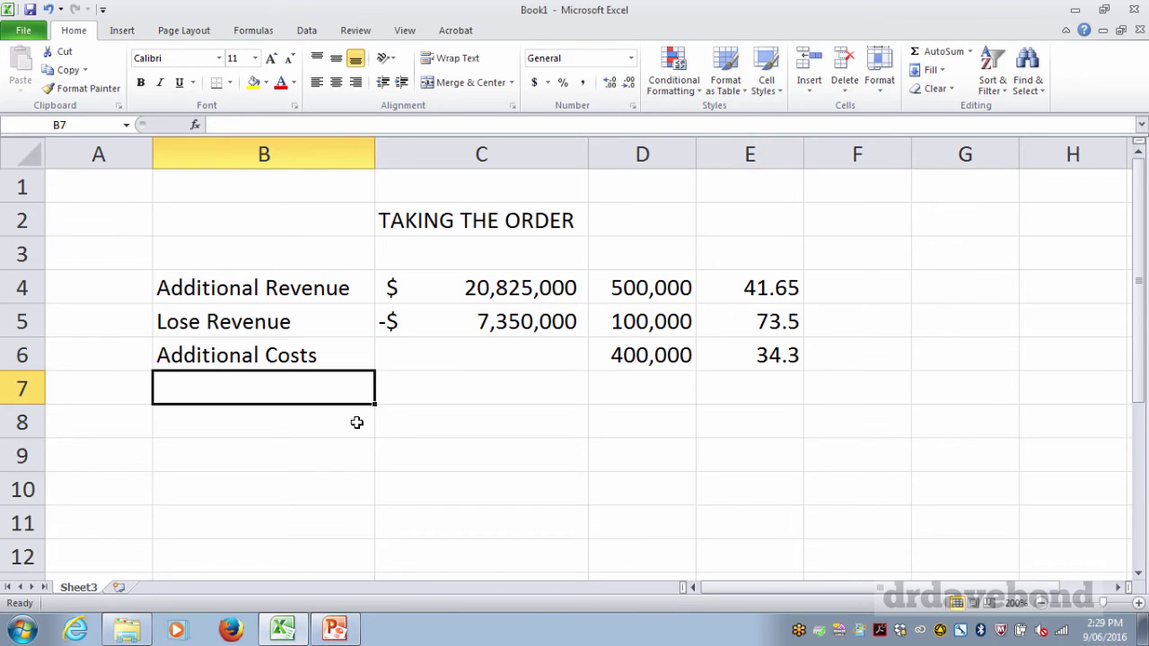
left_click_drag(723, 287, 745, 356)
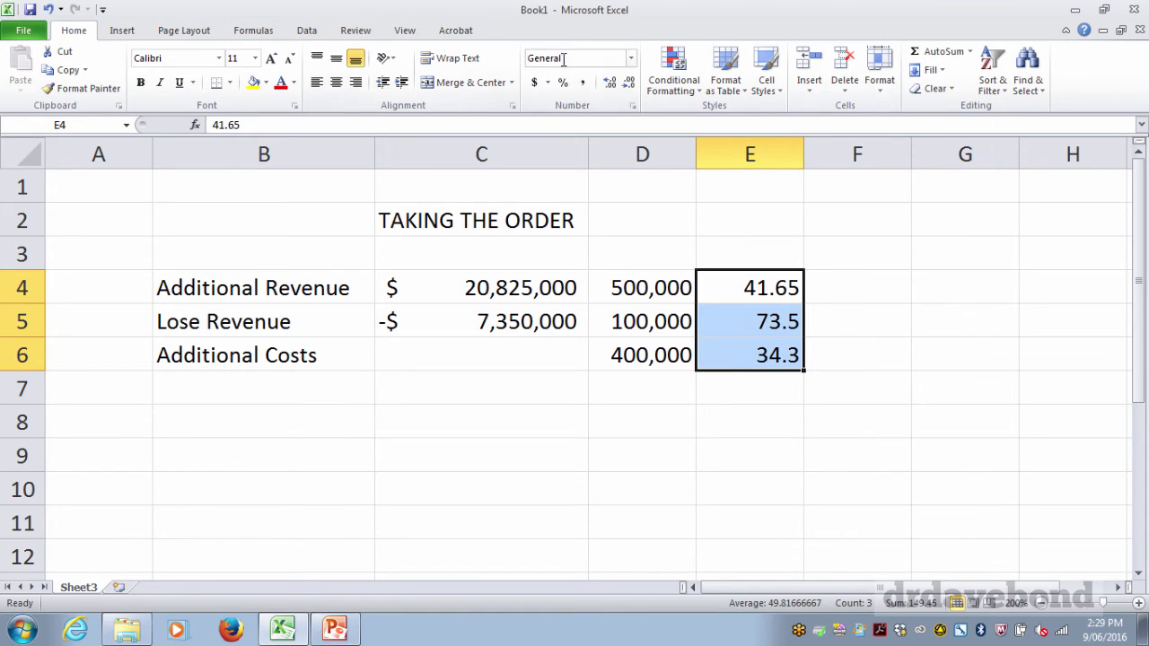
left_click(537, 82)
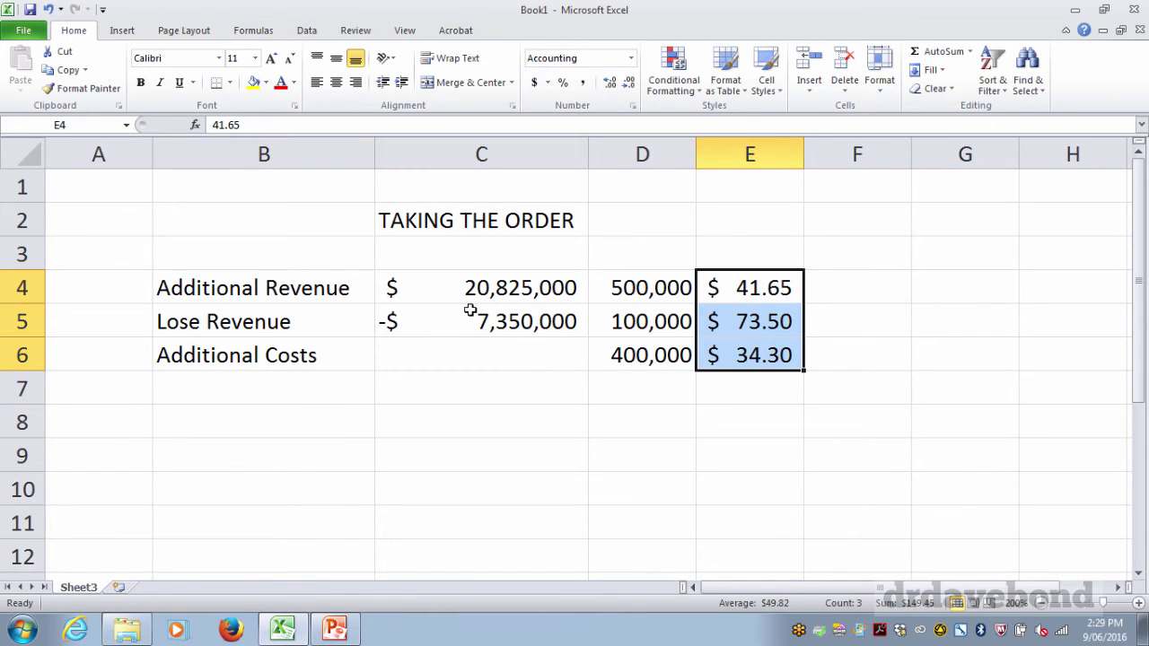
Copy the negative Lose Revenue formula from C5 into C6 for the Additional Costs row.
left_click(459, 353)
key("Up")
key("ctrl+c")
key("Down")
key("ctrl+v")
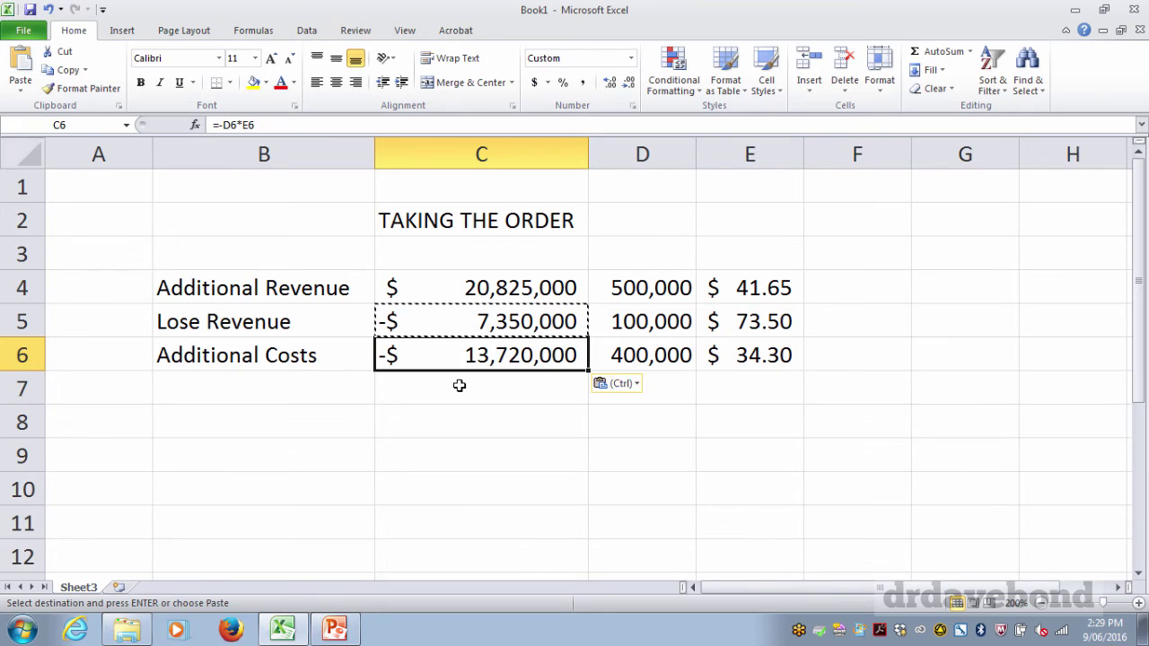
Review the amounts, quantities and unit prices behind the Additional Revenue, Lose Revenue and Additional Costs rows.
key("Return")
key("Down")
key("Down")
key("Up")
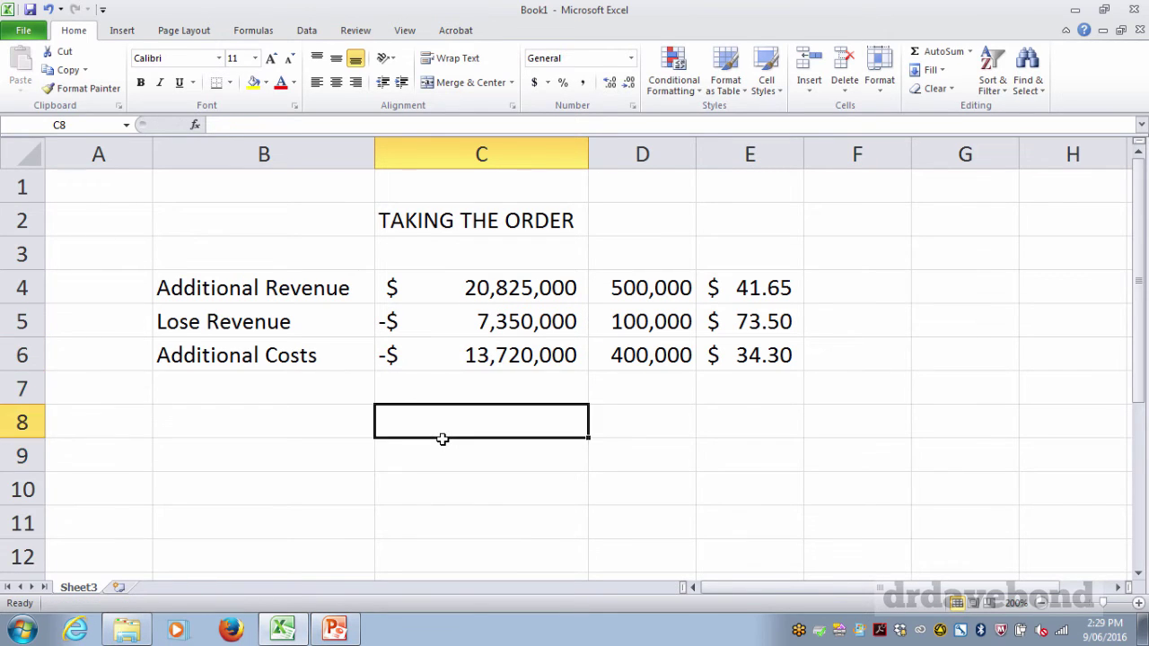
key("Up")
key("Up")
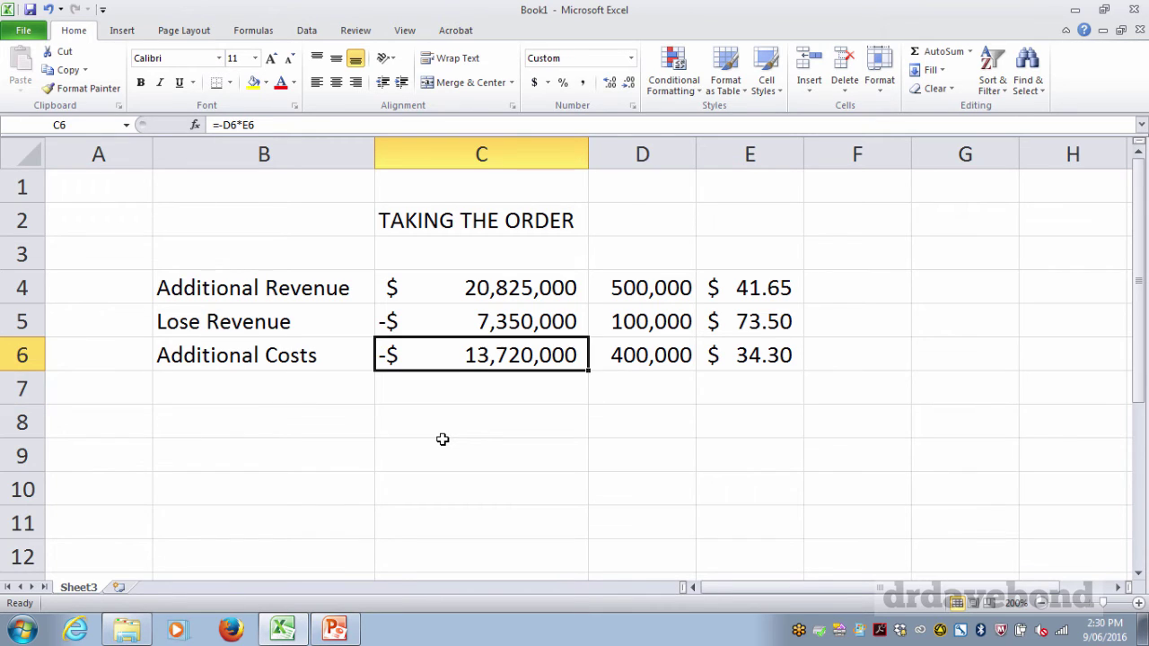
key("Right")
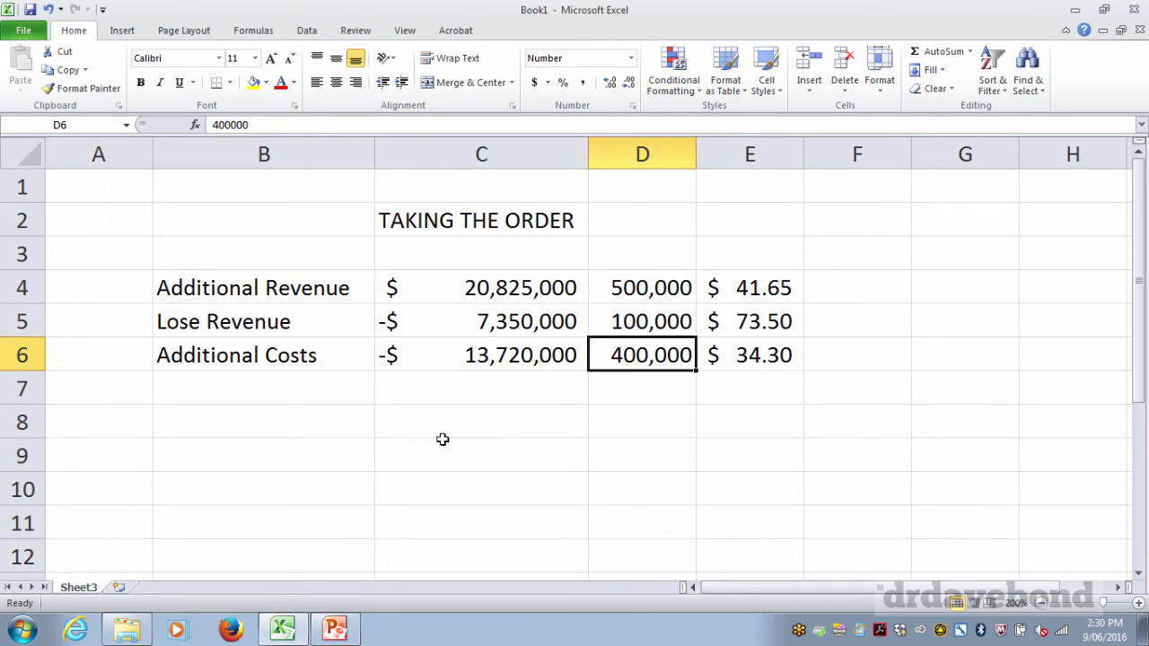
key("Right")
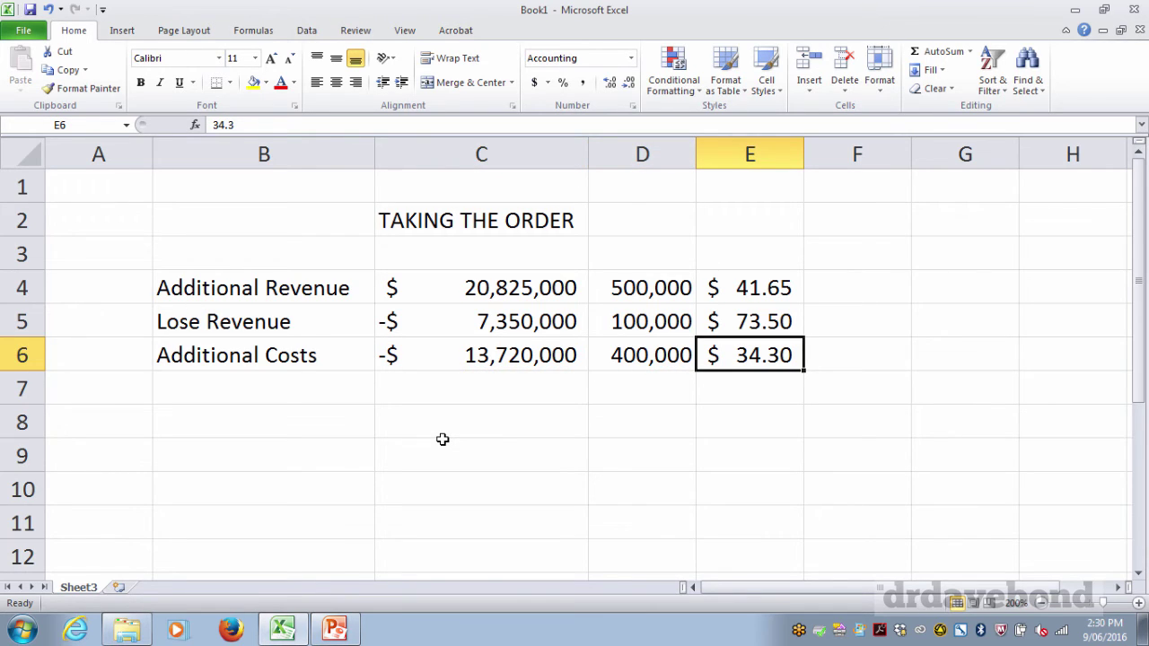
key("Left")
key("Left")
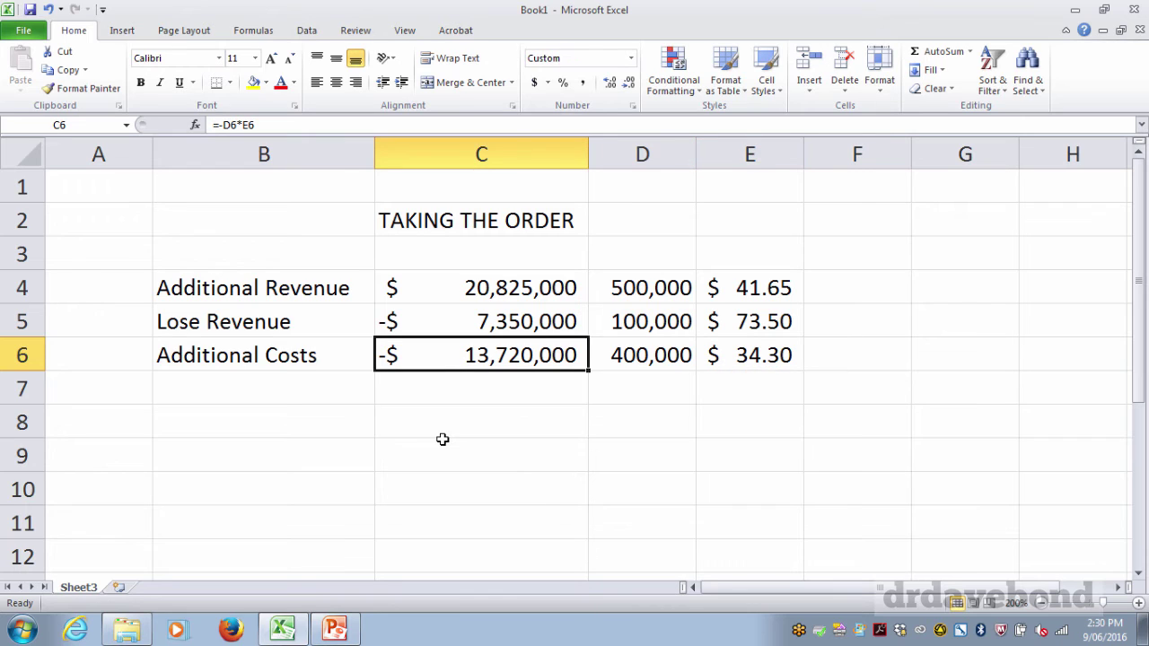
key("Right")
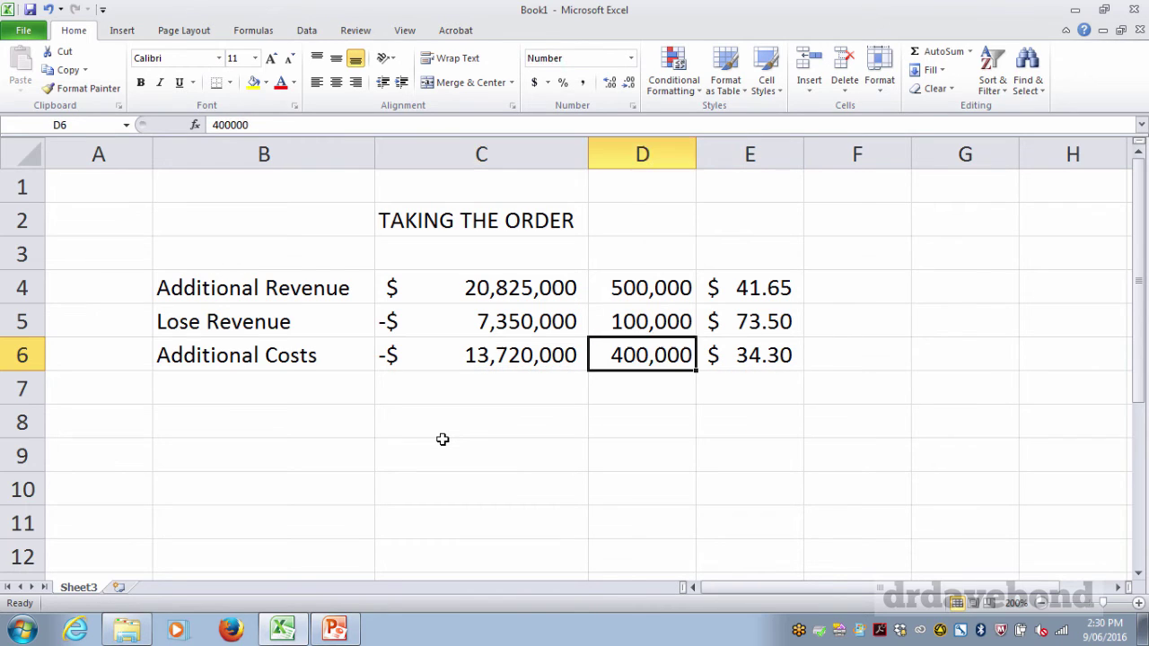
key("Right")
key("Up")
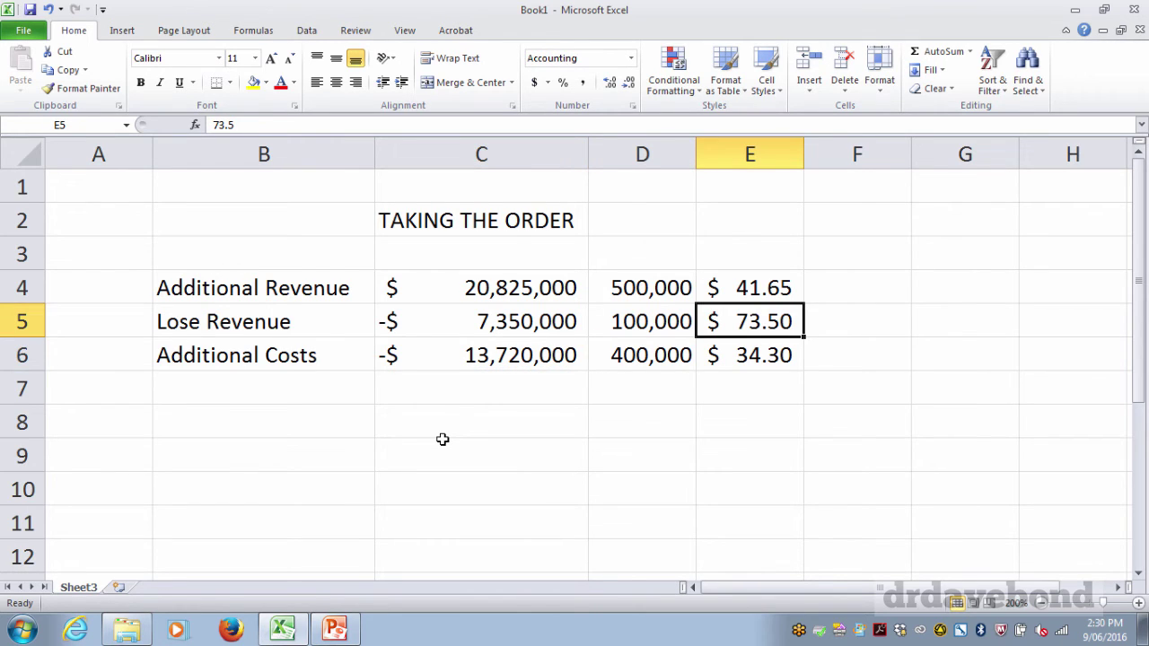
key("Left")
key("Right")
key("Left")
key("Up")
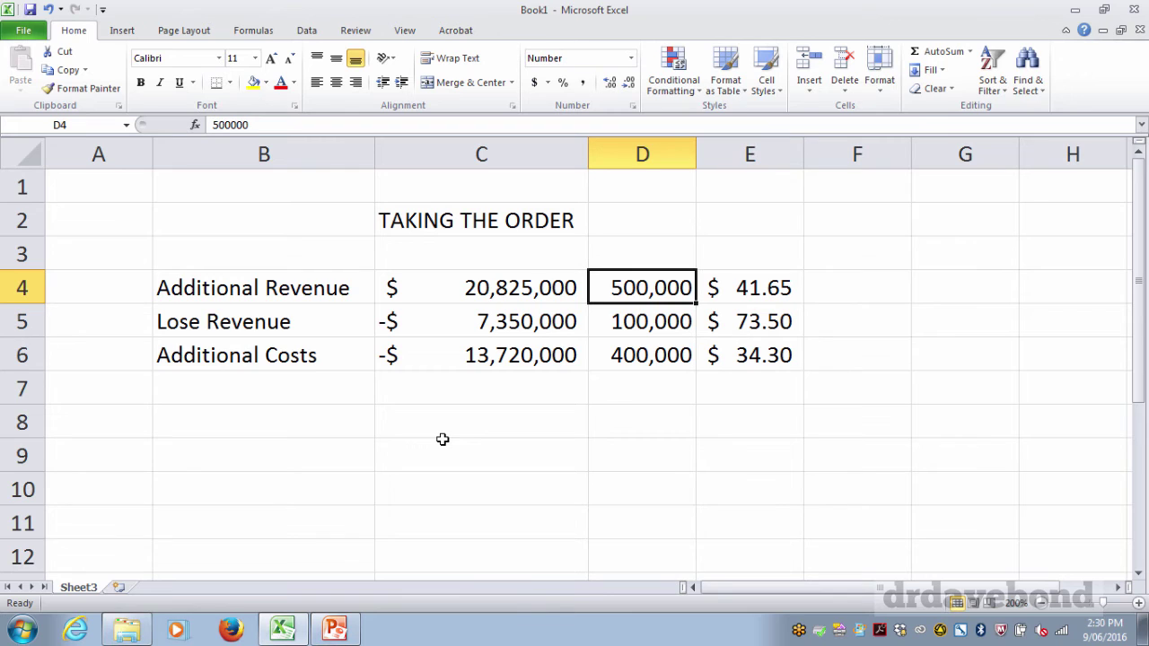
key("Right")
key("Down")
key("Down")
key("Down")
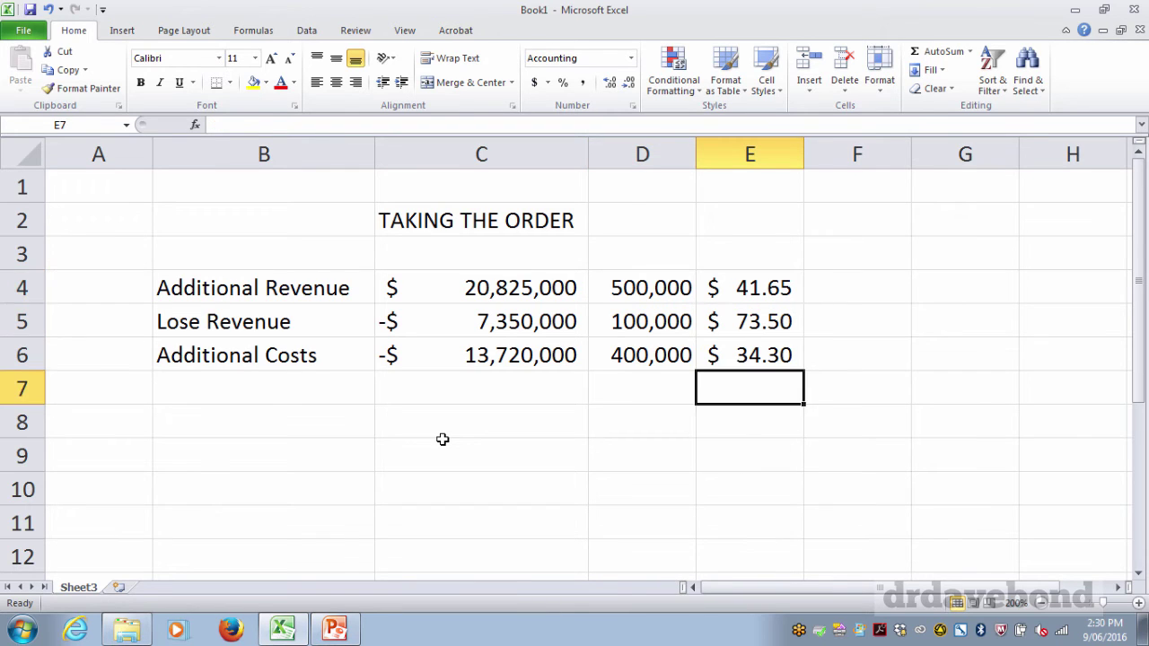
Total the three order amounts in C7 with the formula =C4+C5+C6 and make the result bold.
key("Left")
key("Left")
type("=")
key("Up")
key("Up")
key("Up")
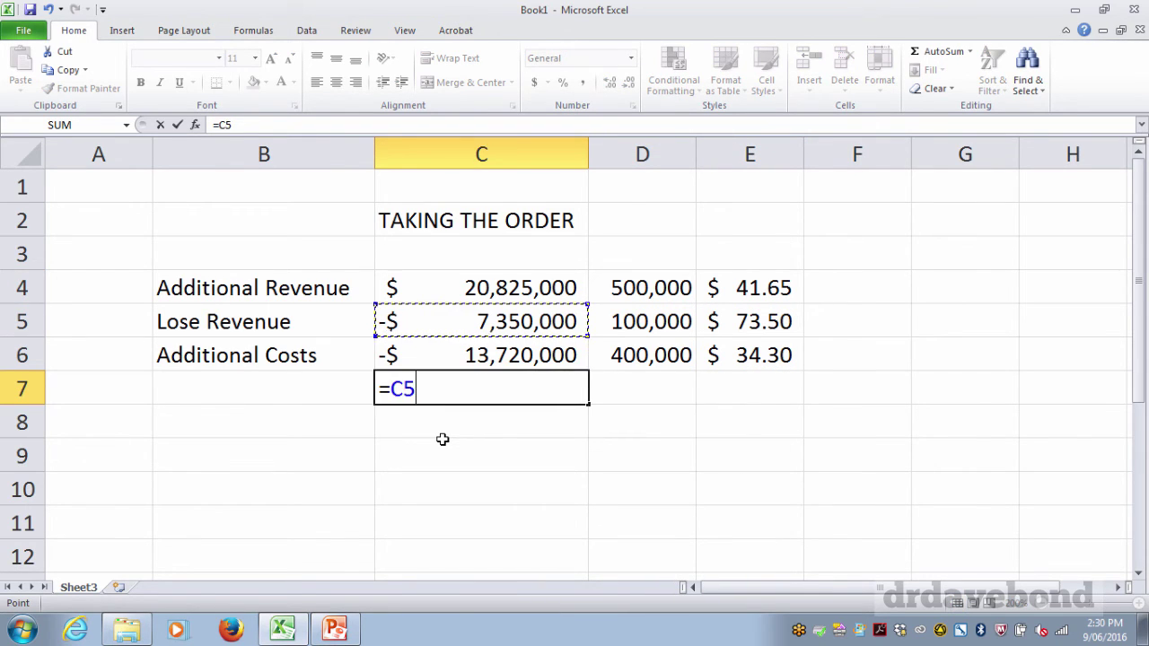
type("+")
key("Up")
key("Up")
type("+")
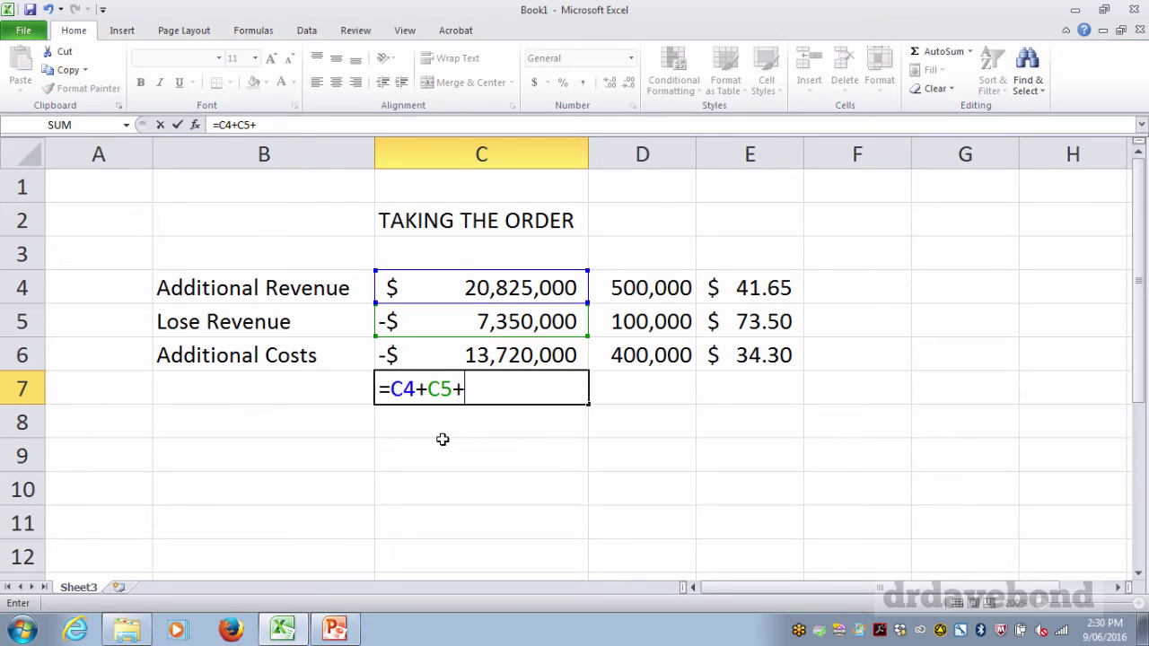
key("Up")
key("ctrl+Return")
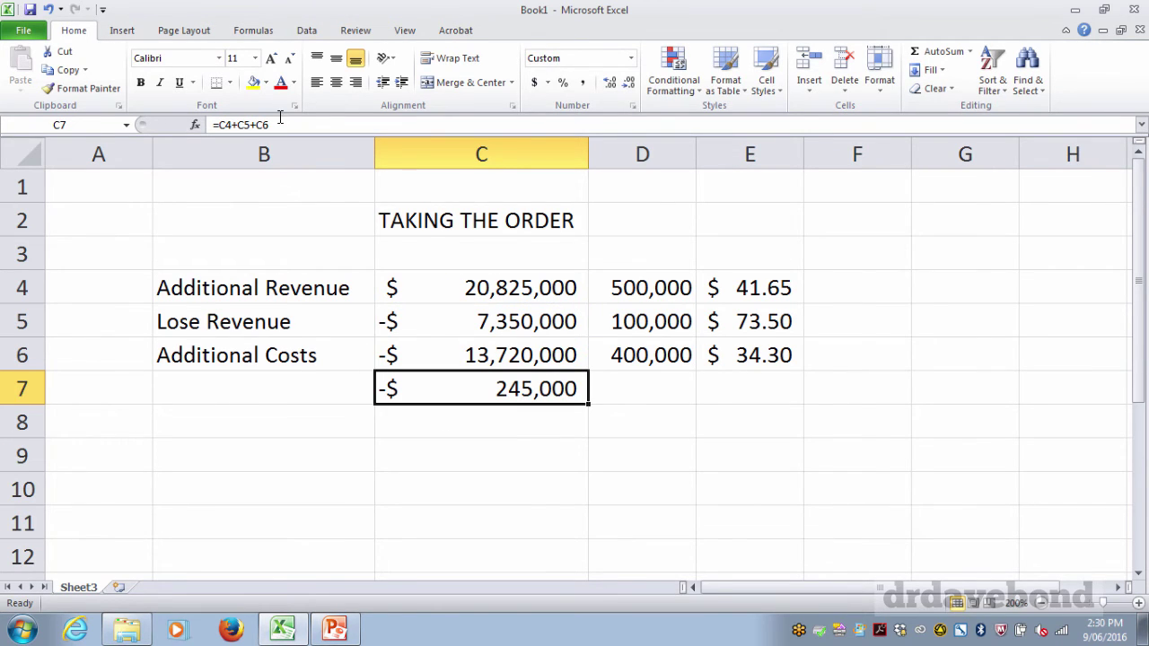
left_click(140, 82)
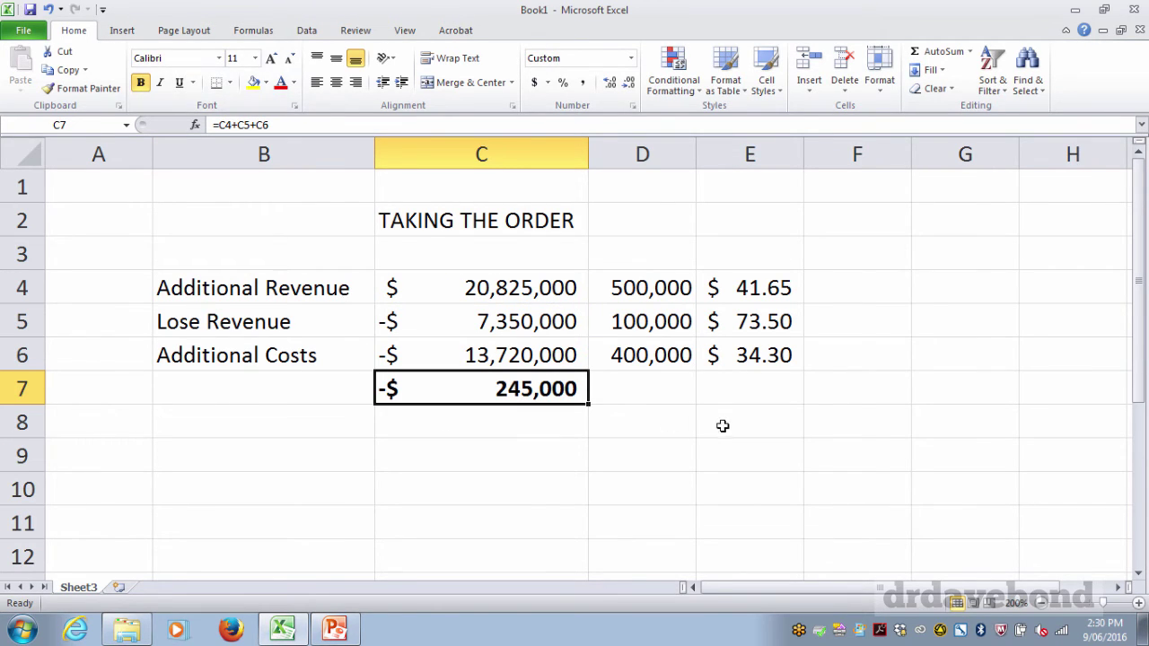
left_click(756, 438)
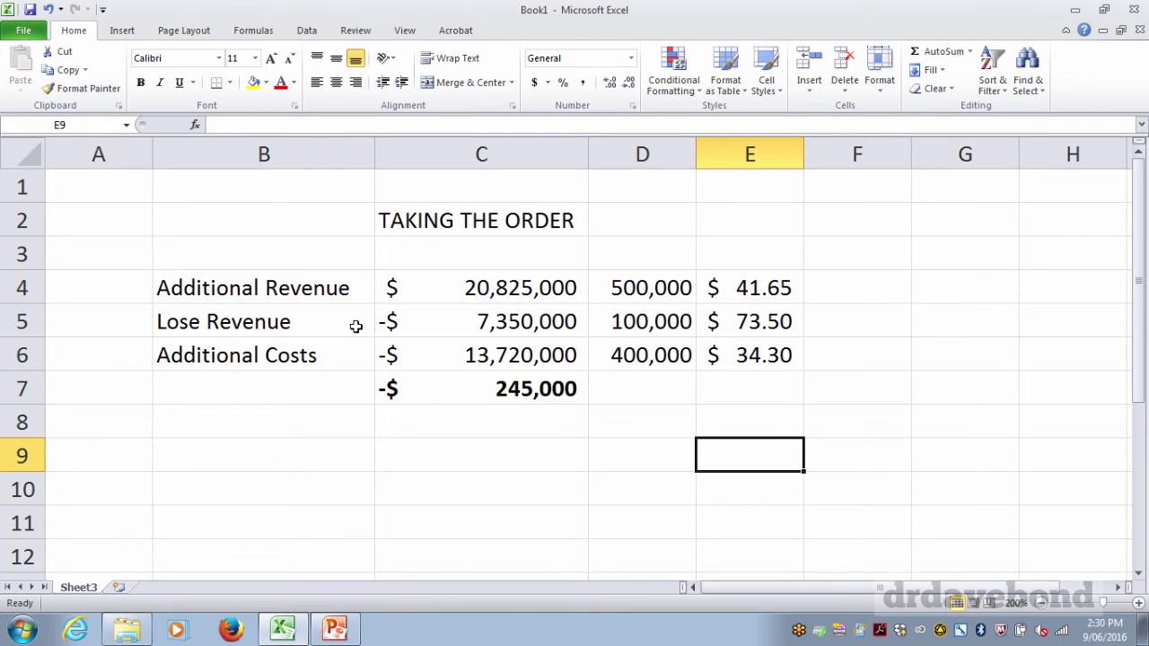
Highlight the Lose Revenue row, switch to the PowerPoint lecture, and run the slide show to the outsourcing and make-or-buy slide.
left_click(19, 321)
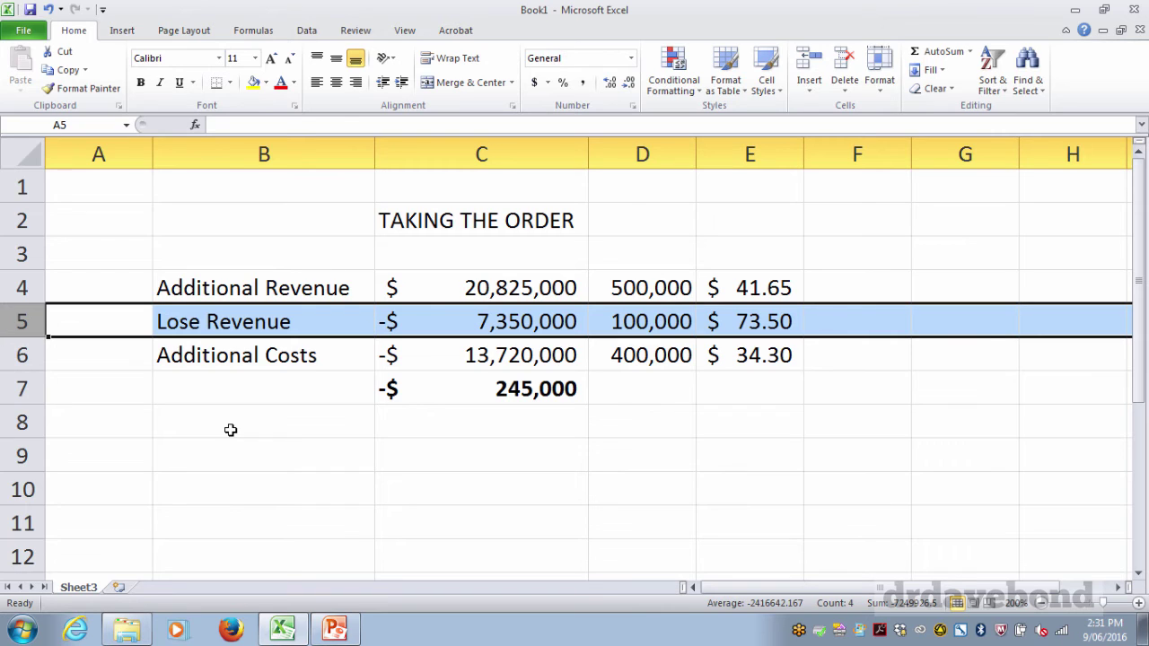
left_click(335, 632)
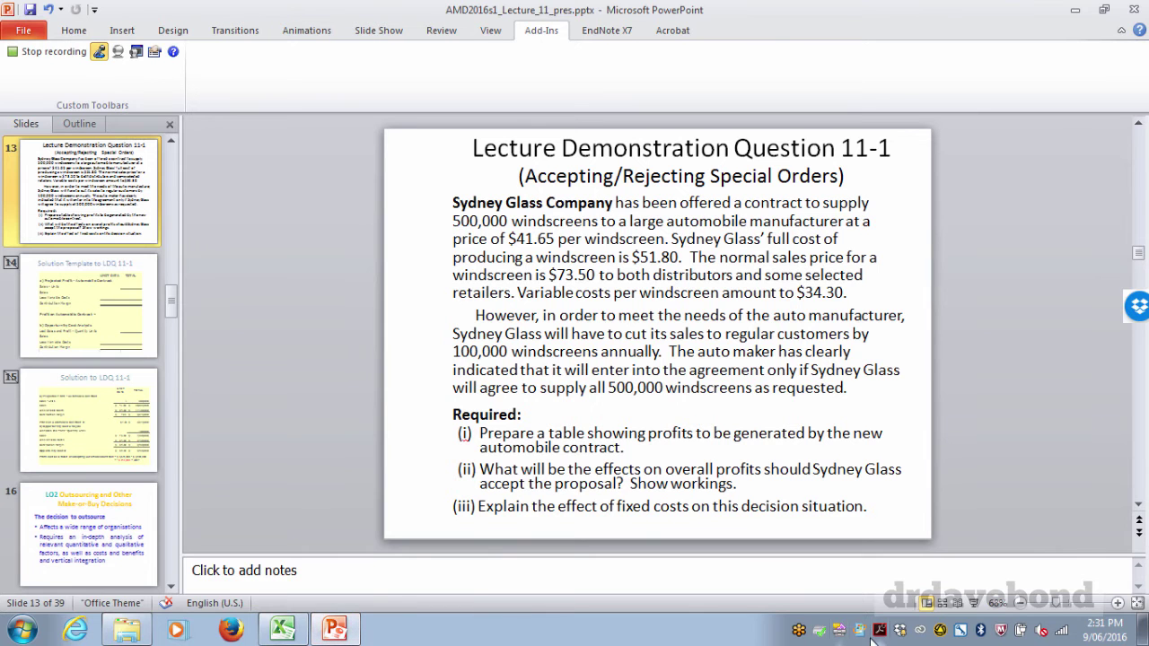
left_click(975, 605)
left_click(977, 608)
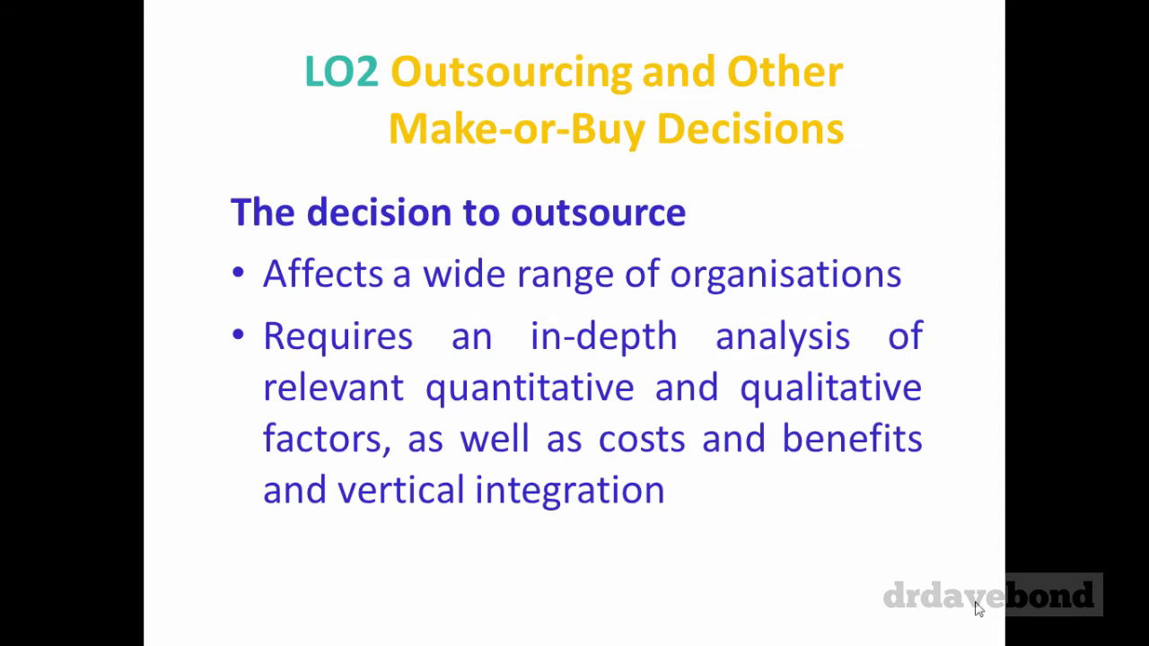
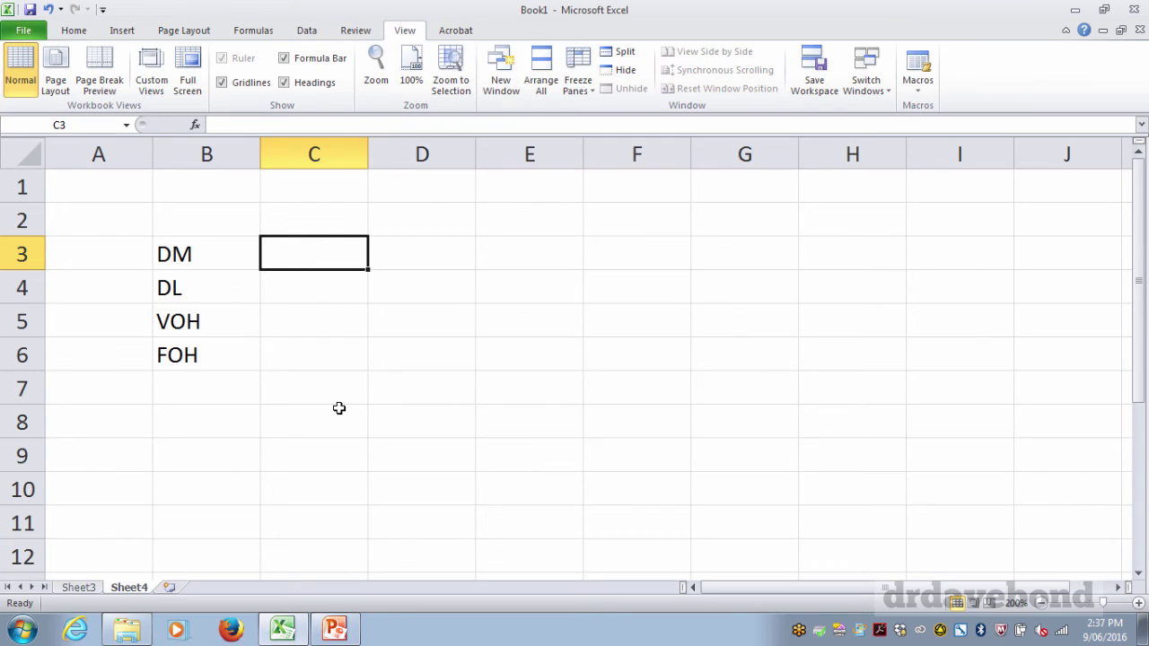
Enter the unit costs 5 for DM, 9 for DL, 3 for VOH and 9.50 for FOH in C3:C6.
type("5")
key("Return")
type("9")
key("Return")
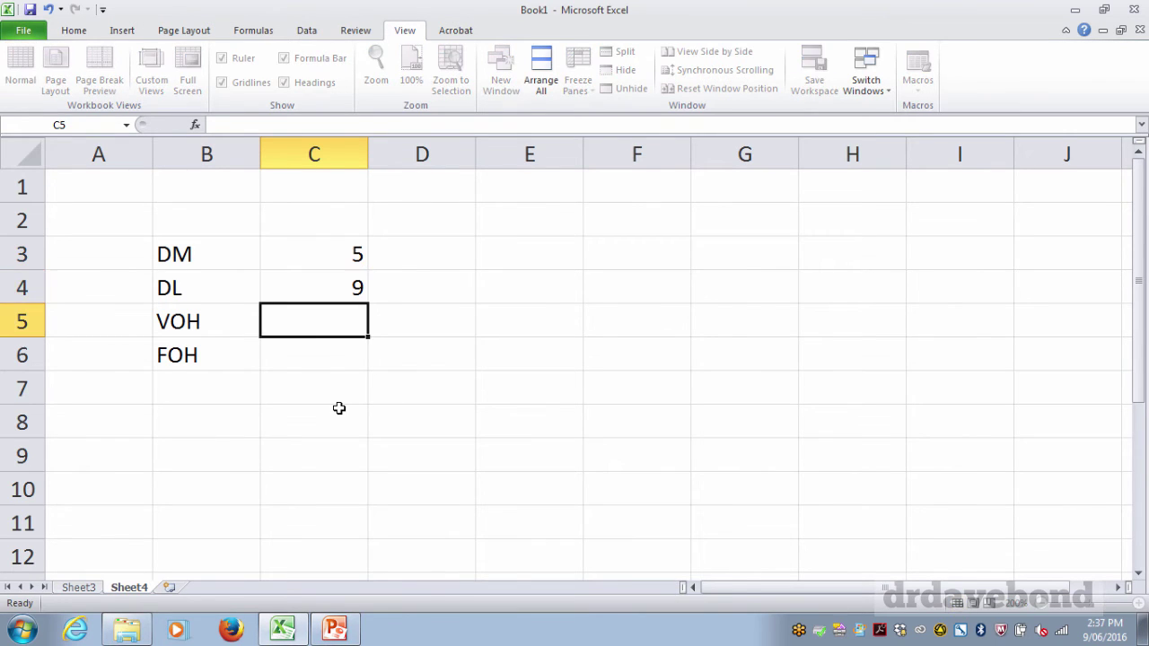
type("3")
key("Return")
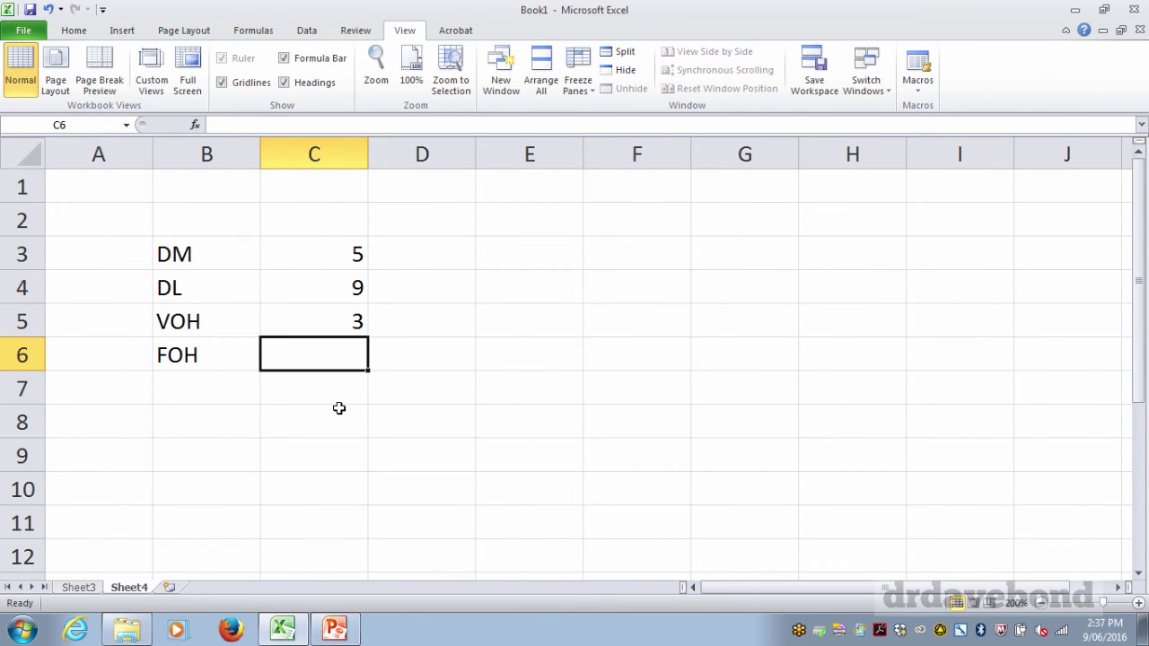
type("9.50")
key("Tab")
Apply the accounting dollar format to the unit costs in C3:C6 and to the empty cells D3:D6.
left_click_drag(346, 264, 329, 345)
left_click(75, 30)
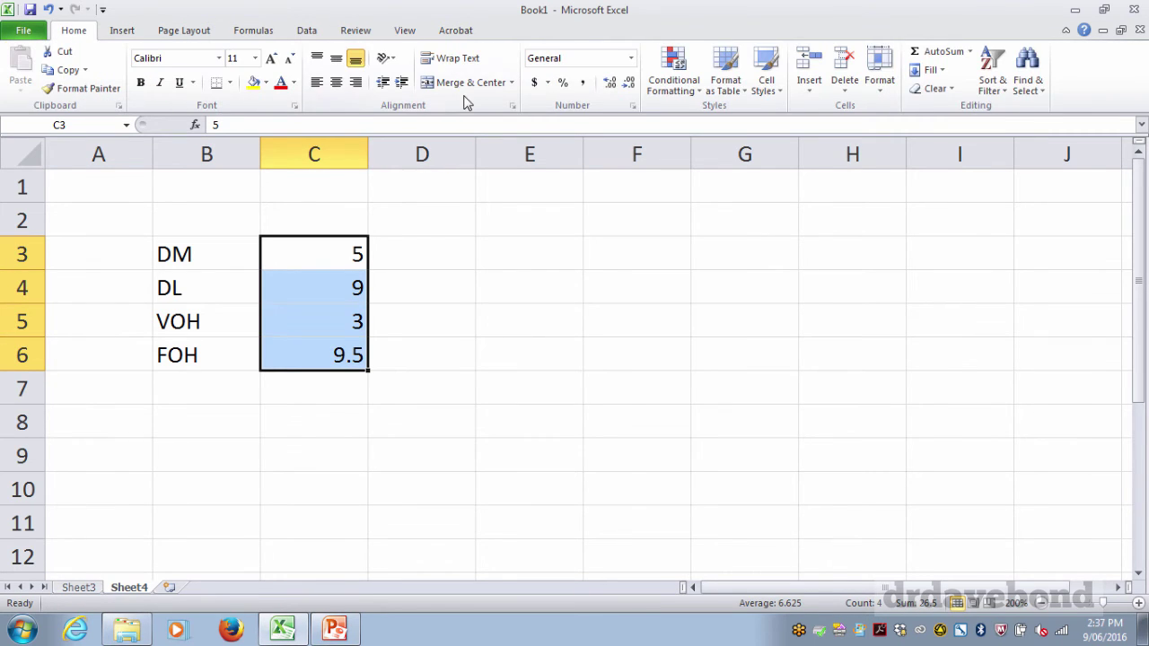
left_click(535, 82)
left_click_drag(431, 259, 407, 337)
left_click(535, 81)
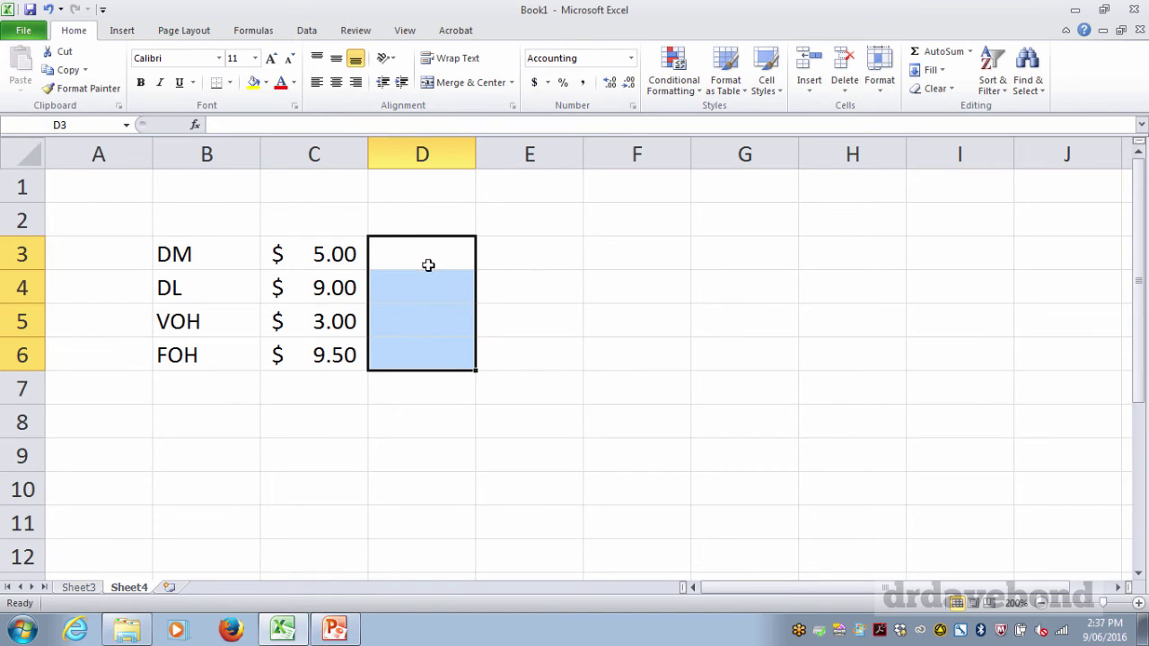
Enter the column heading "MAKE" in C2 above the unit costs.
left_click(344, 231)
type("BUY")
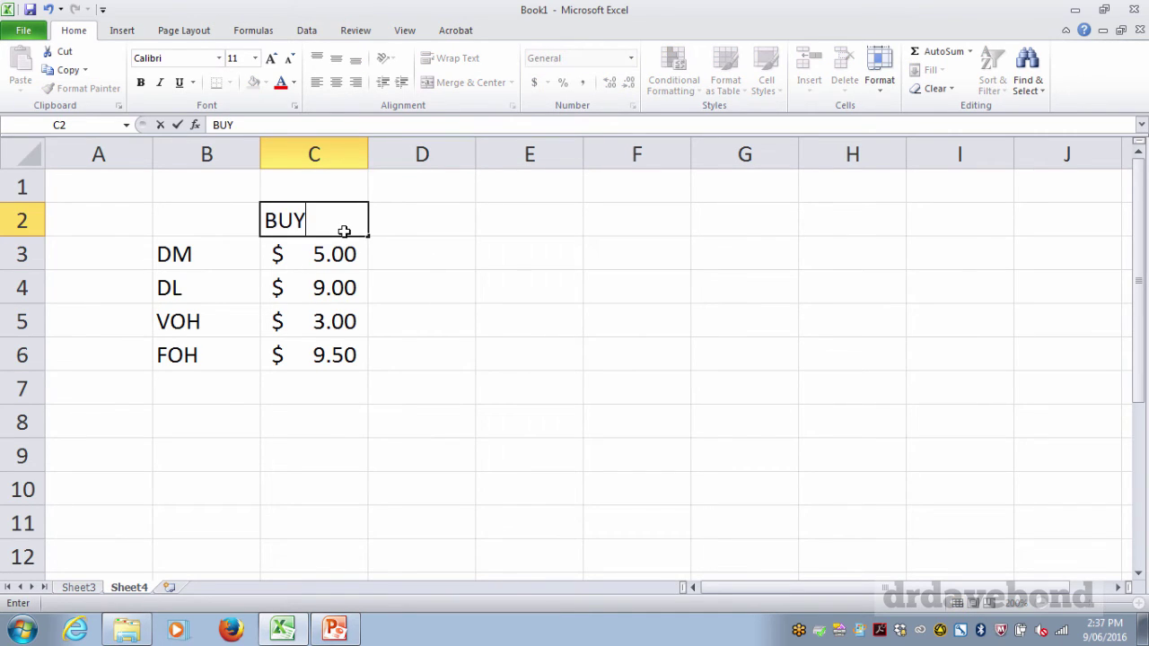
key("BackSpace")
key("BackSpace")
key("BackSpace")
type("MAK")
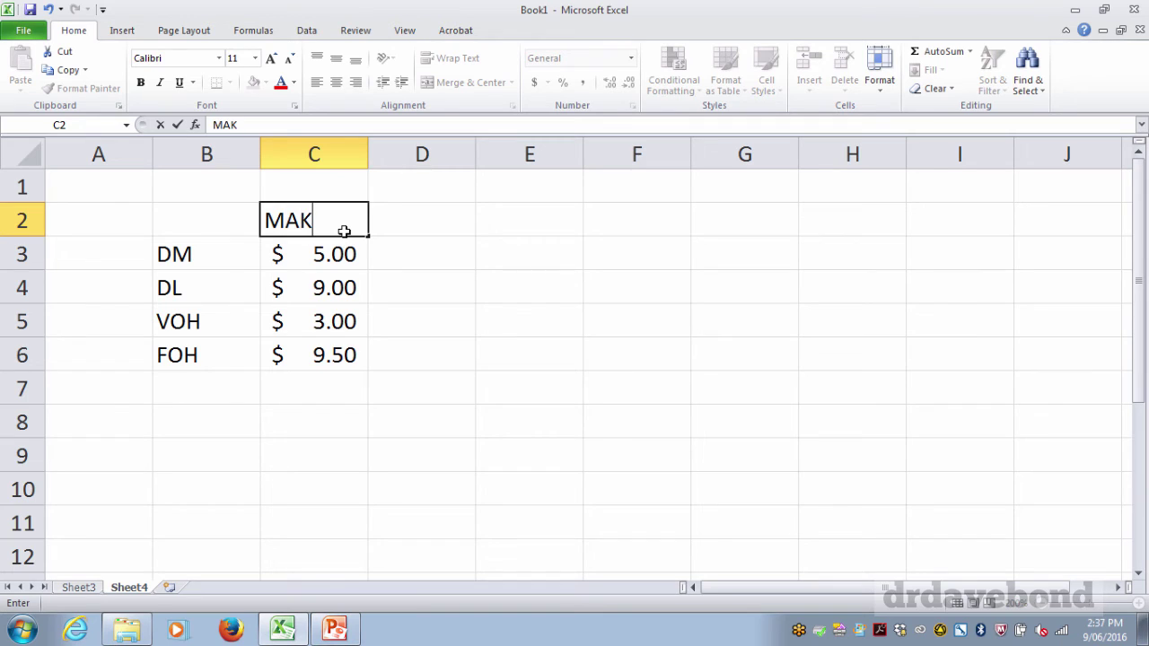
type("E")
key("Tab")
Total the MAKE costs in C7 with a SUM formula over C3:C6.
key("Down")
key("Down")
key("Down")
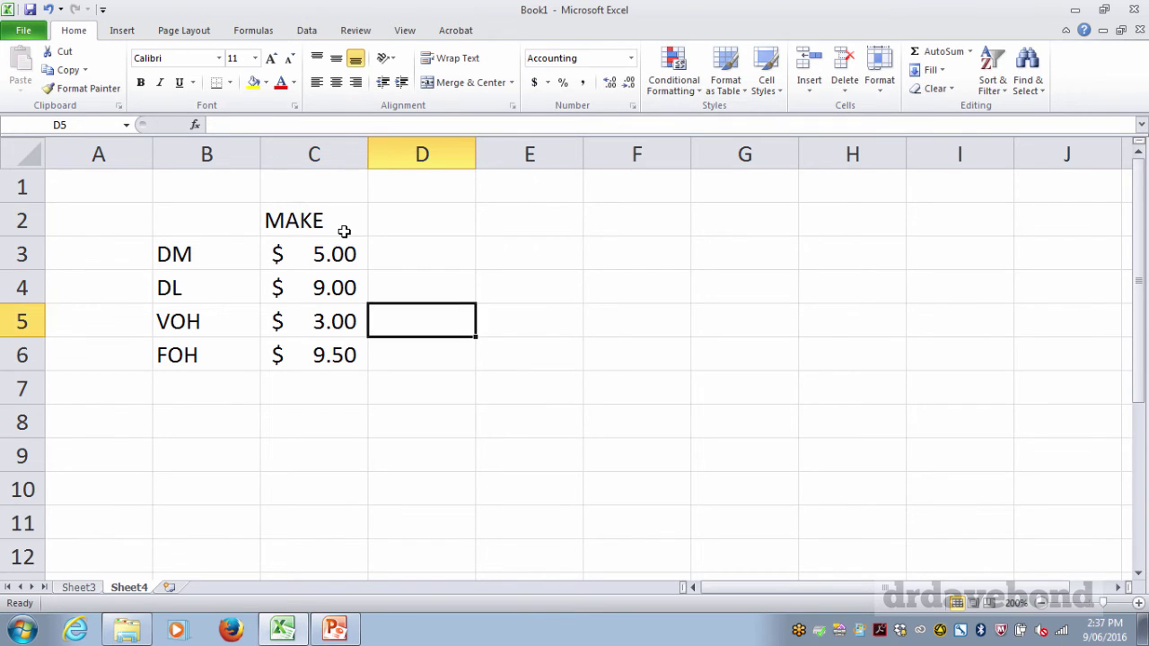
key("Down")
key("Down")
key("Left")
type("=sum(")
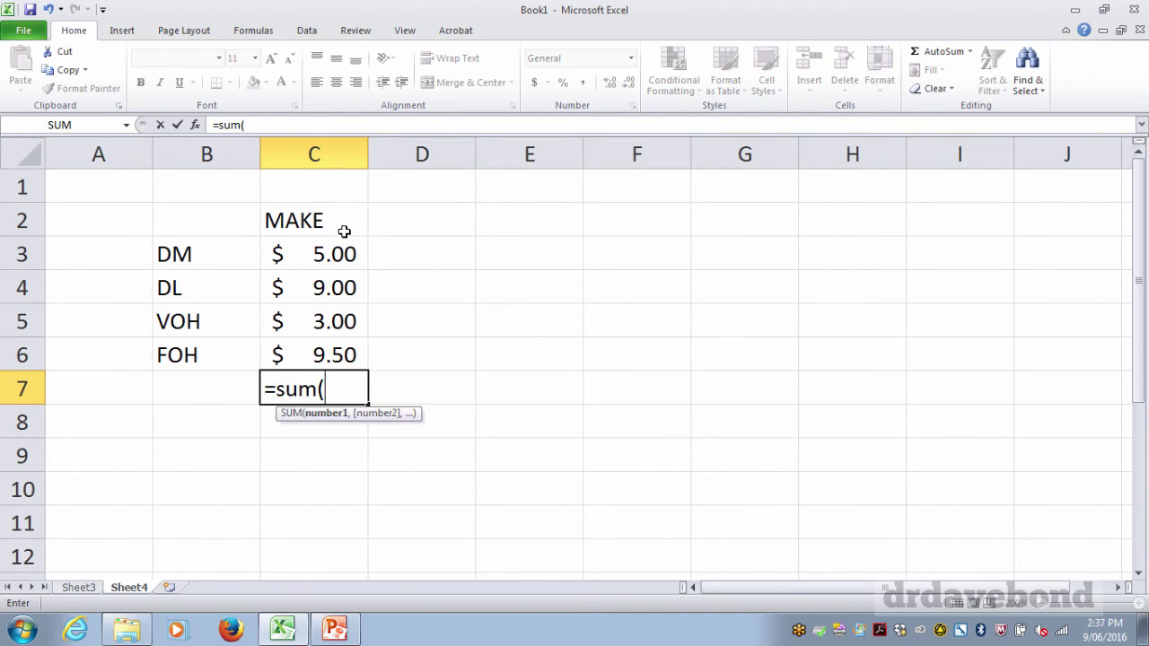
left_click_drag(341, 231, 313, 349)
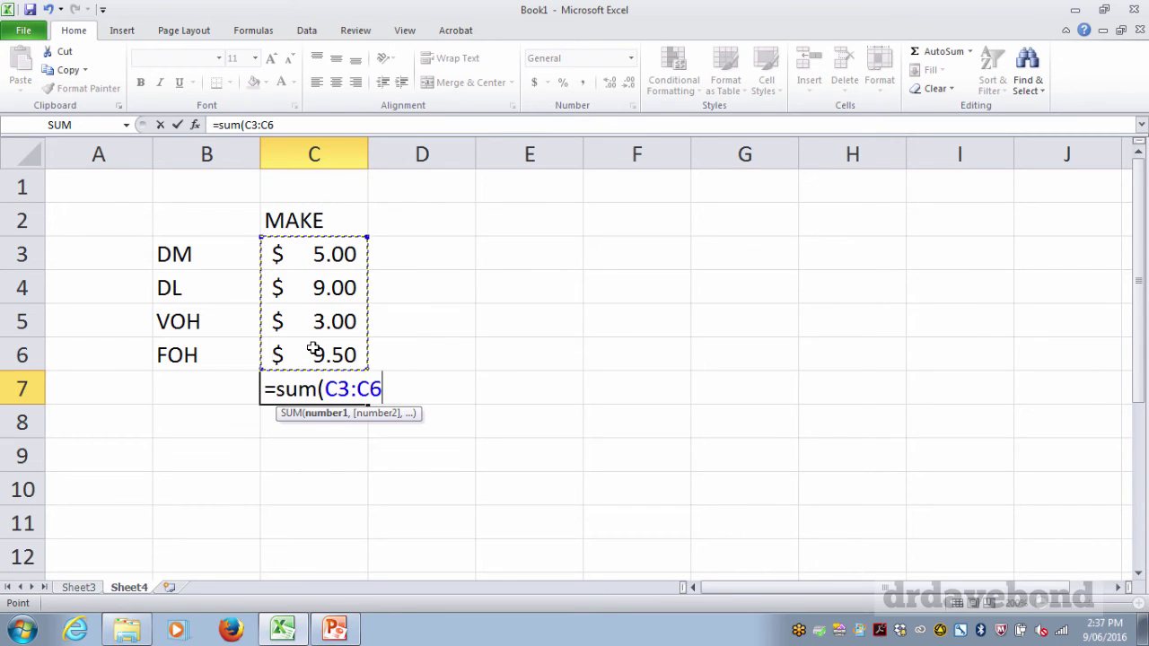
type(")")
key("Return")
Enter the column heading "BUY" in D2 beside the MAKE heading.
key("Up")
key("Up")
key("Up")
key("Up")
key("Up")
key("Up")
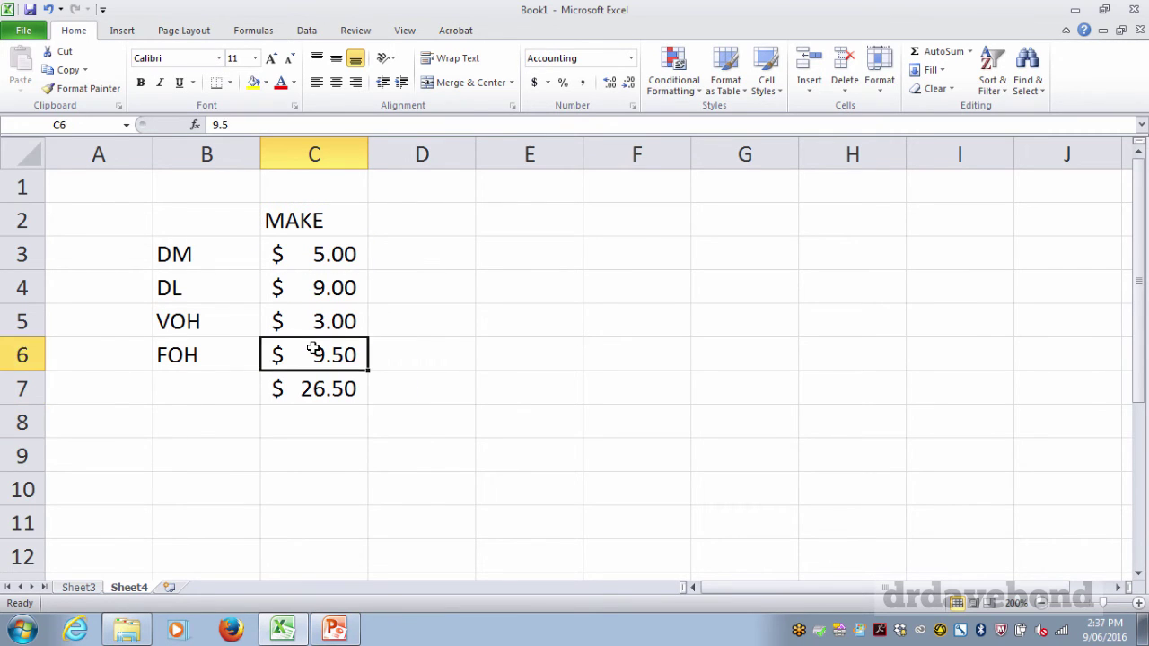
key("Right")
type("BUY")
key("Up")
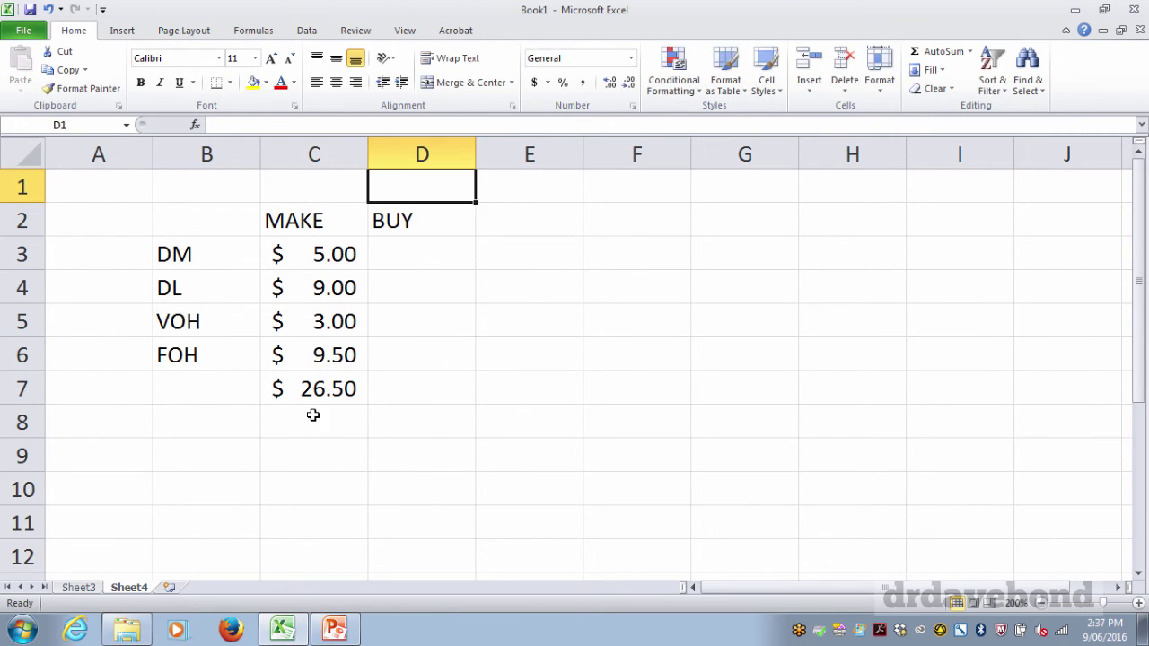
Move the MAKE total from C7 down to C8 and enter the row label "BUY" in B7.
left_click(310, 390)
left_click_drag(316, 433, 317, 435)
left_click(196, 375)
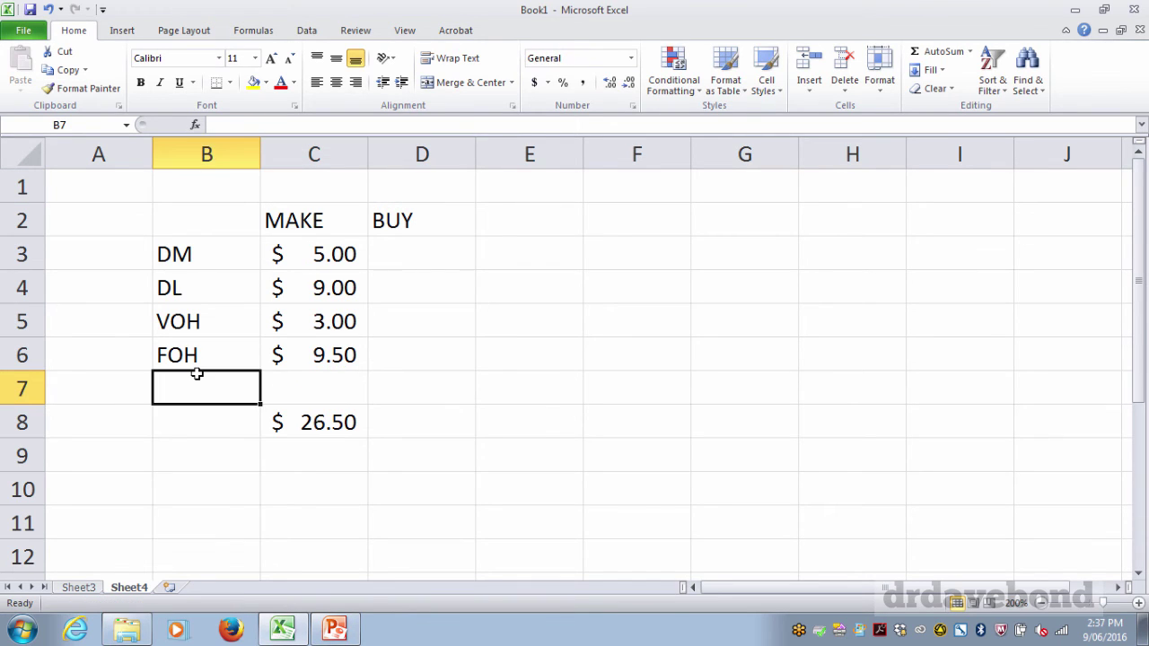
type("BUY")
Fill in the BUY row with 0 in C7 for MAKE and 25 in D7 for BUY.
key("Right")
key("Right")
key("Left")
type("0")
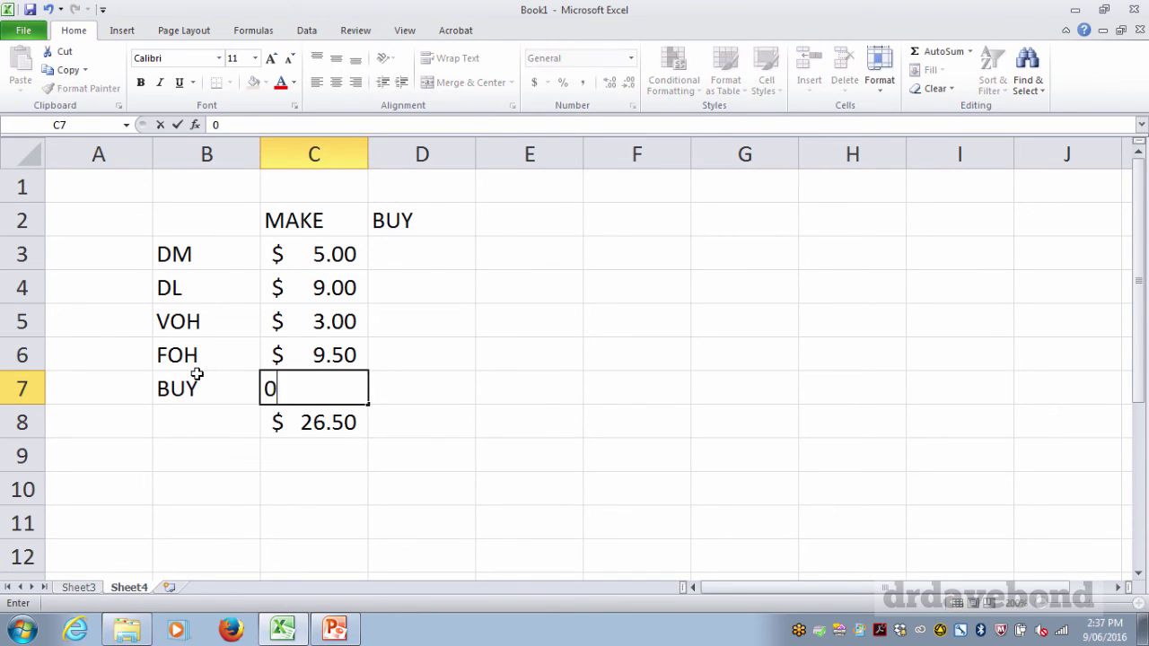
key("Right")
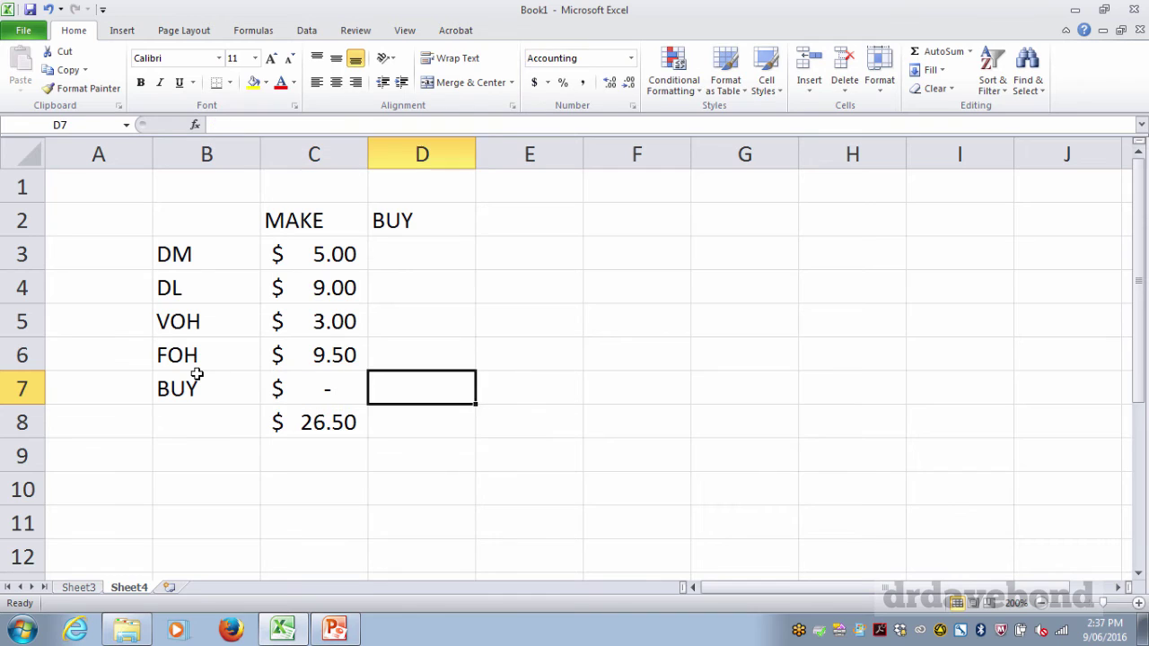
type("25")
key("Return")
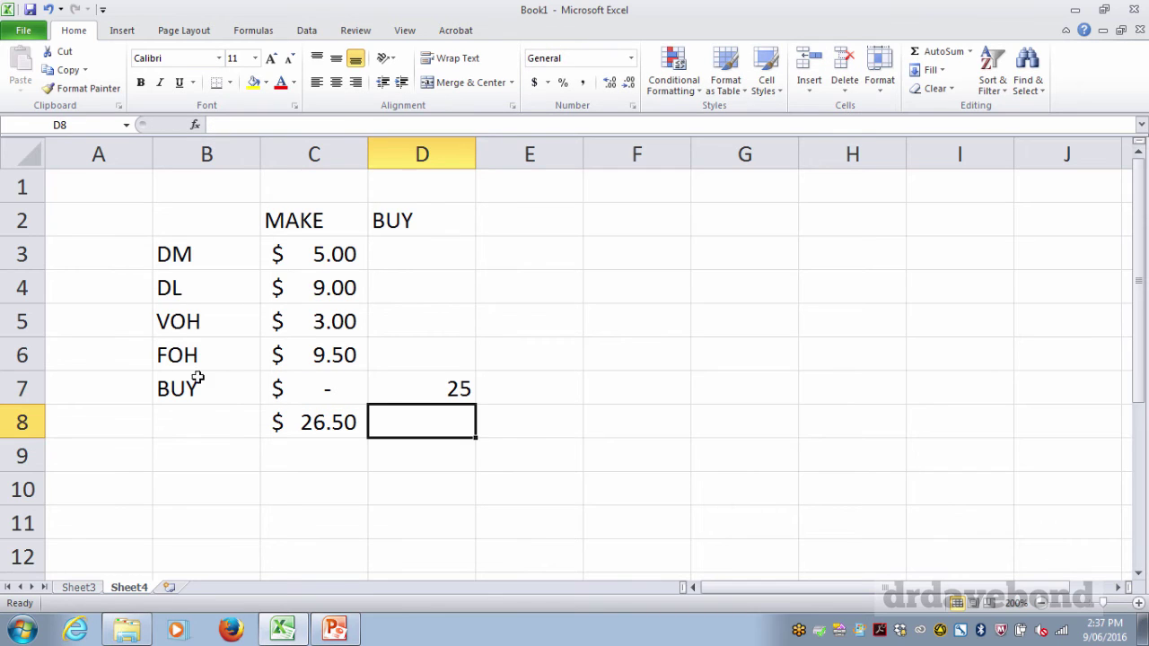
Copy the MAKE total formula from C8 across to D8 to total the BUY column.
left_click(310, 422)
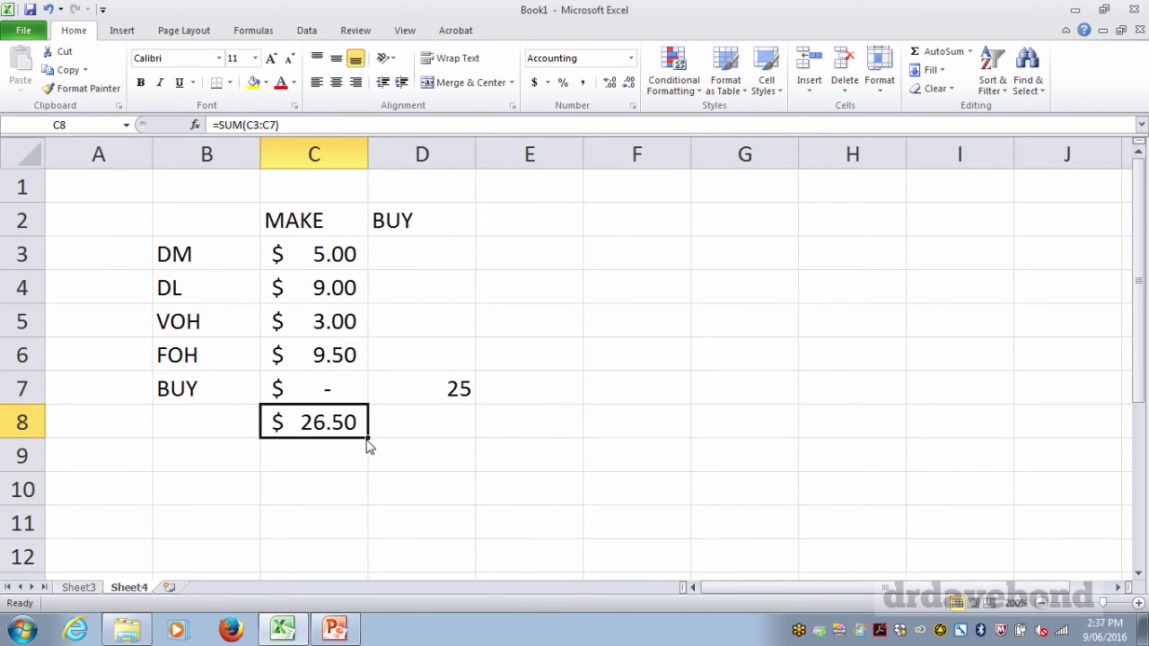
left_click_drag(369, 440, 429, 436)
left_click(429, 477)
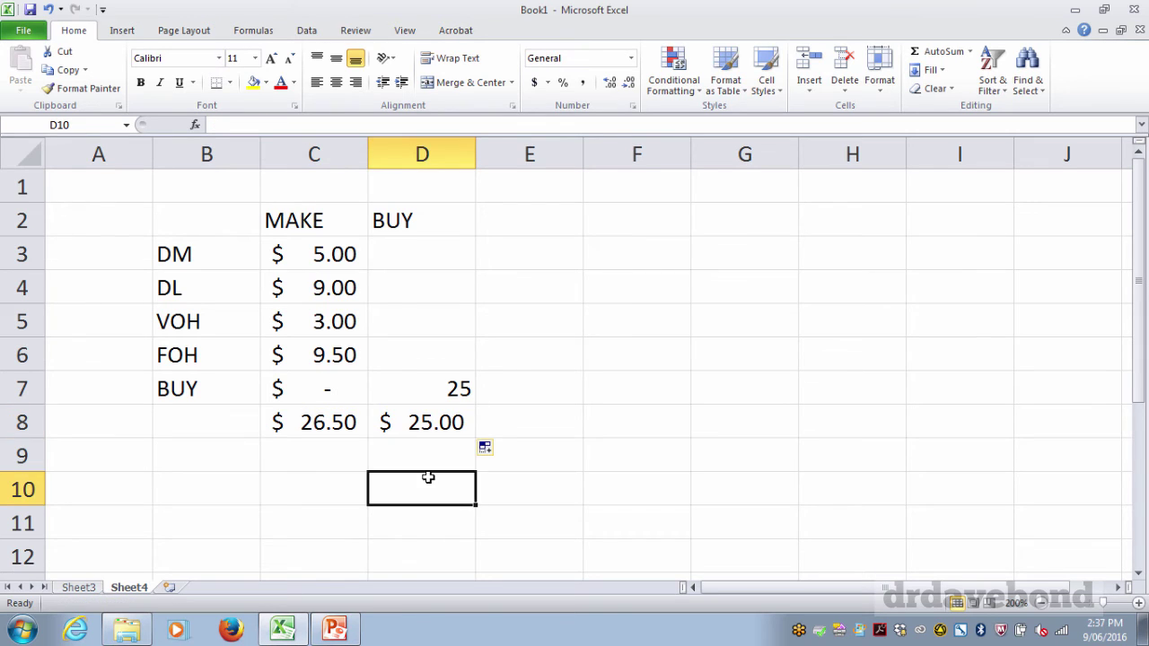
Fill in the BUY column with 0 for DM, DL and VOH and 9.50 for FOH in D6.
left_click(428, 261)
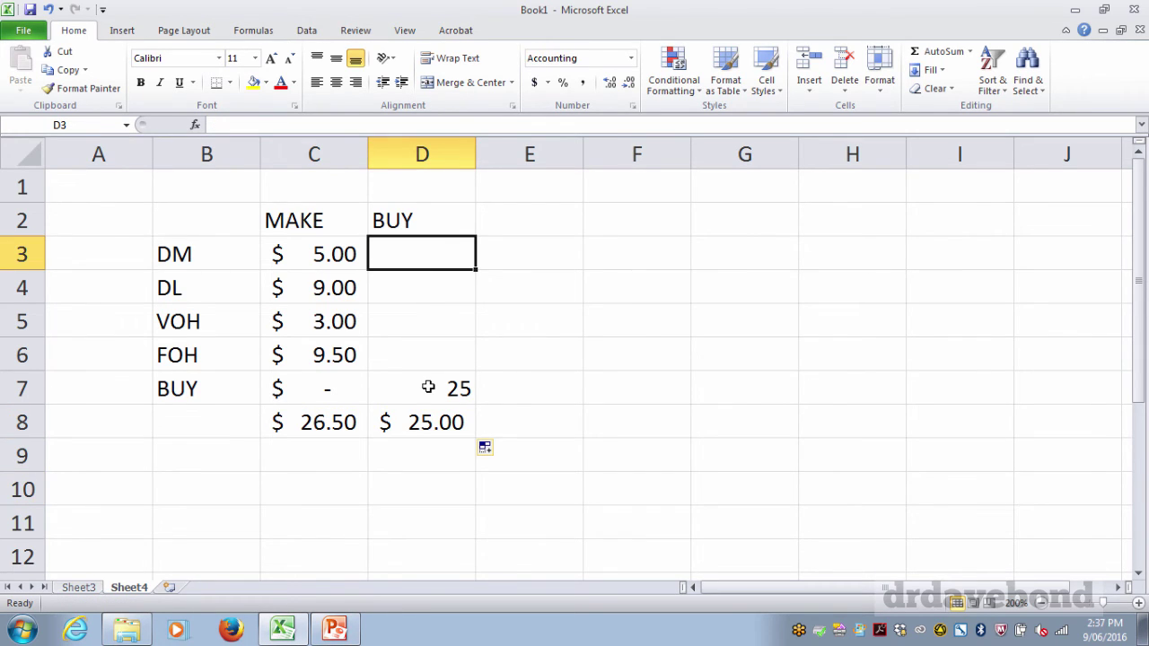
type("0")
key("Return")
type("0")
key("Return")
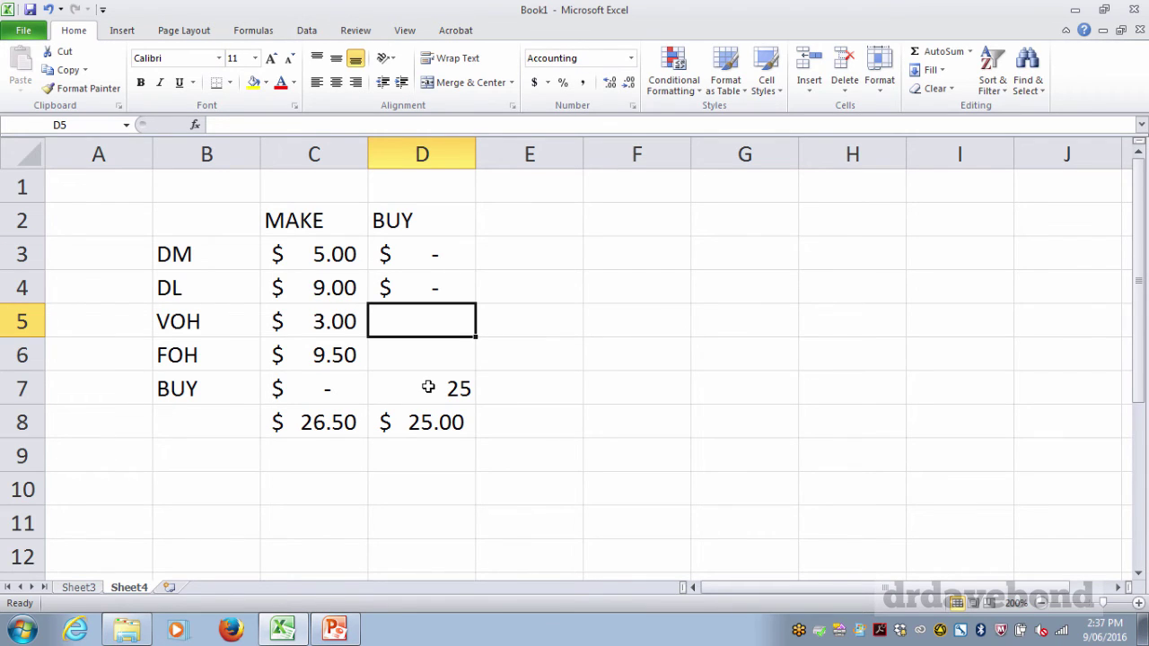
type("0")
key("Return")
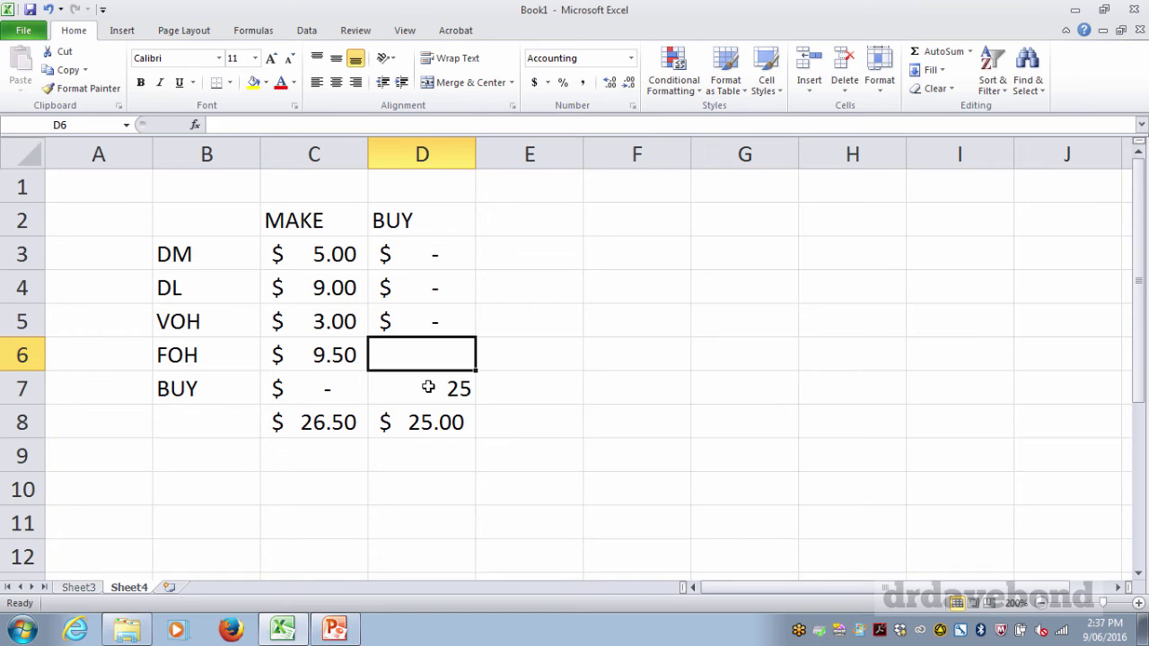
type("9.50")
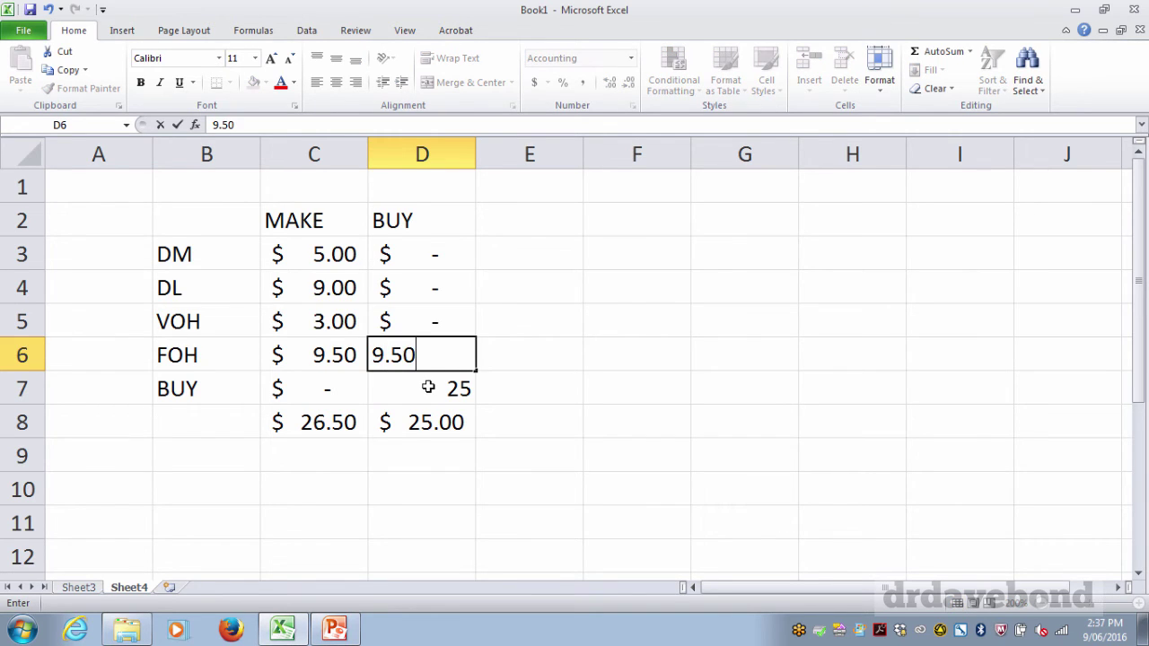
key("Return")
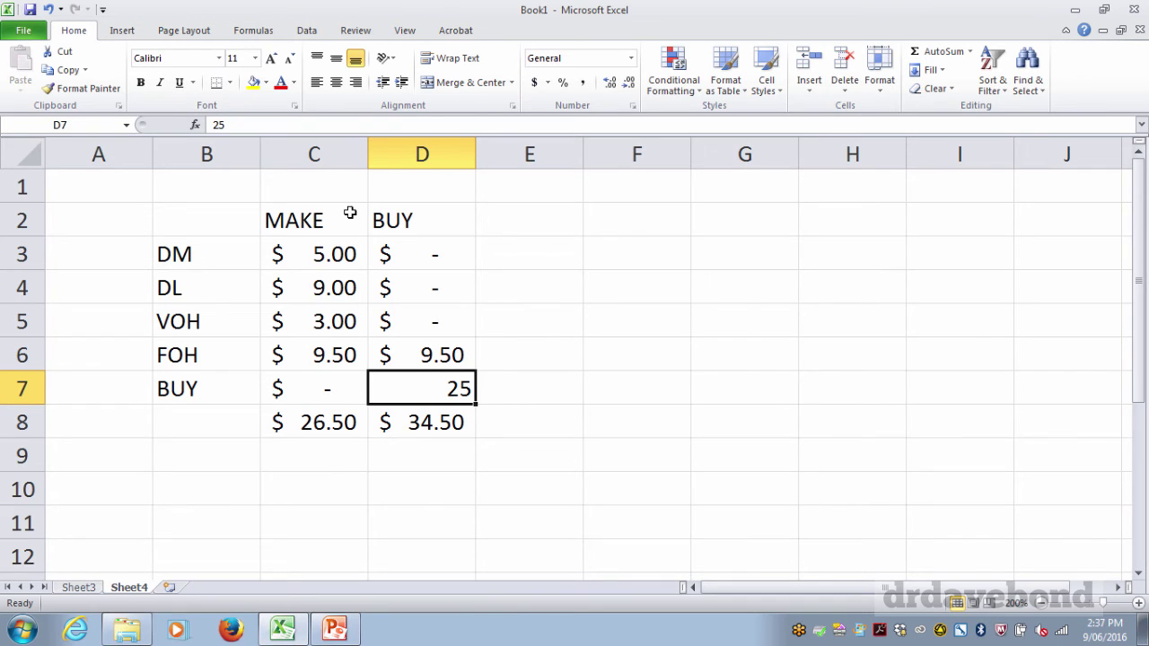
Centre the contents of the MAKE and BUY columns and copy the cell format of D6 onto D7.
left_click_drag(340, 214, 425, 361)
left_click(336, 82)
left_click(426, 361)
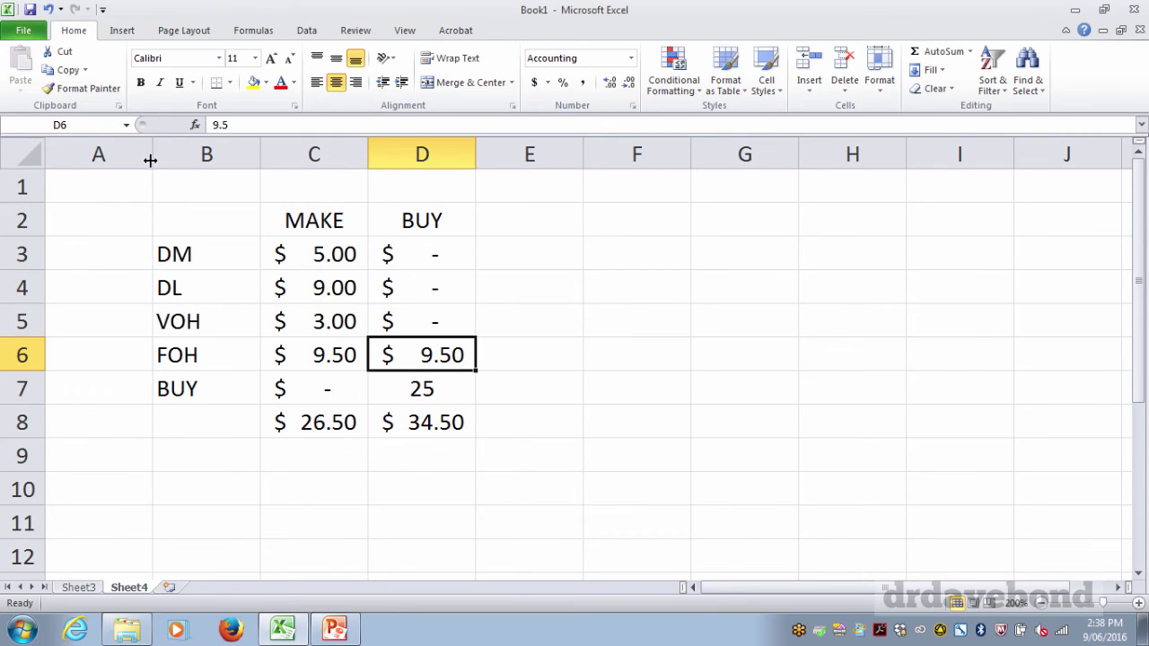
left_click(104, 90)
key("Left")
key("Right")
key("Down")
key("Return")
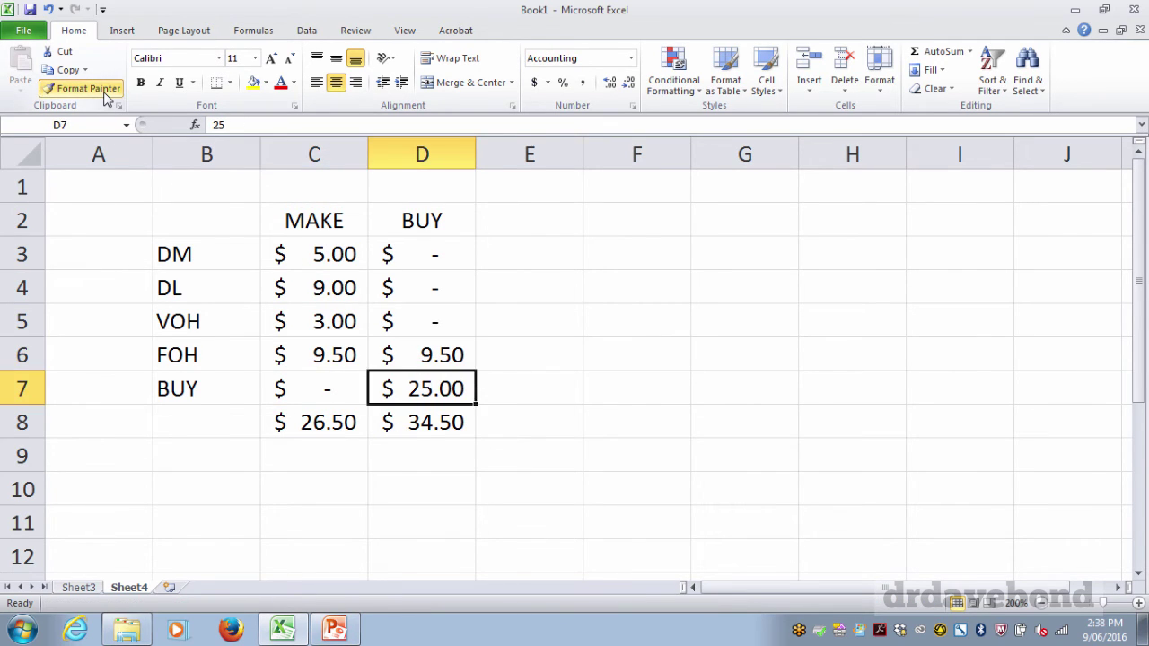
Enter the formula =D8-C8 in E8 to calculate the difference between the BUY and MAKE totals.
key("Right")
key("Down")
type("=D8-C8")
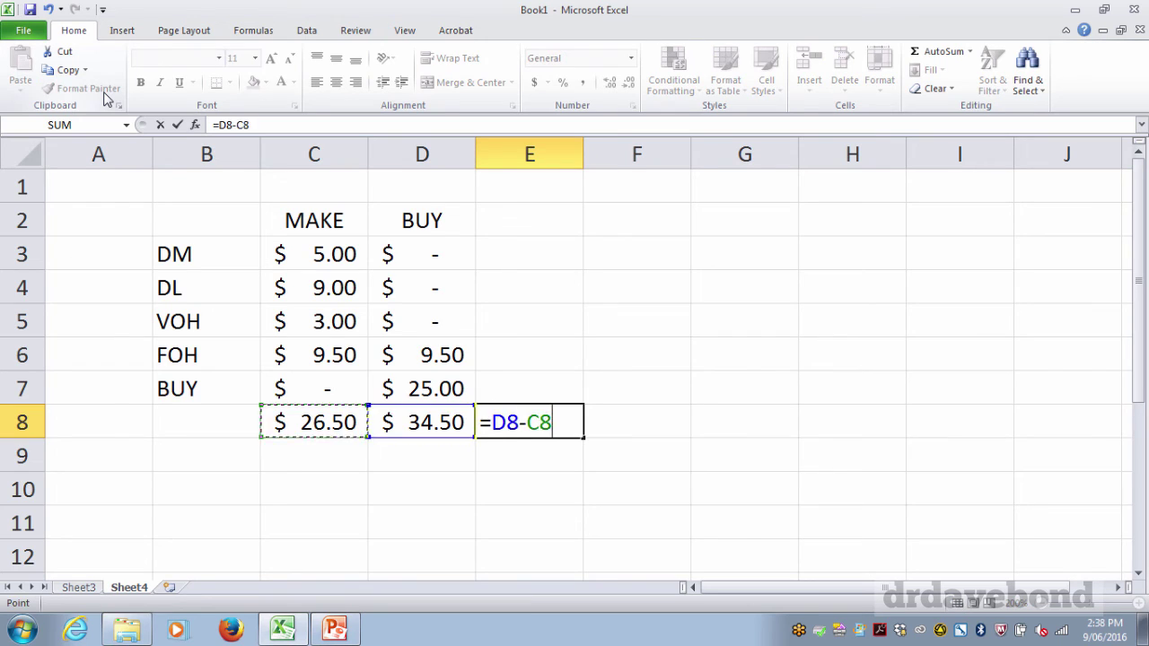
key("Return")
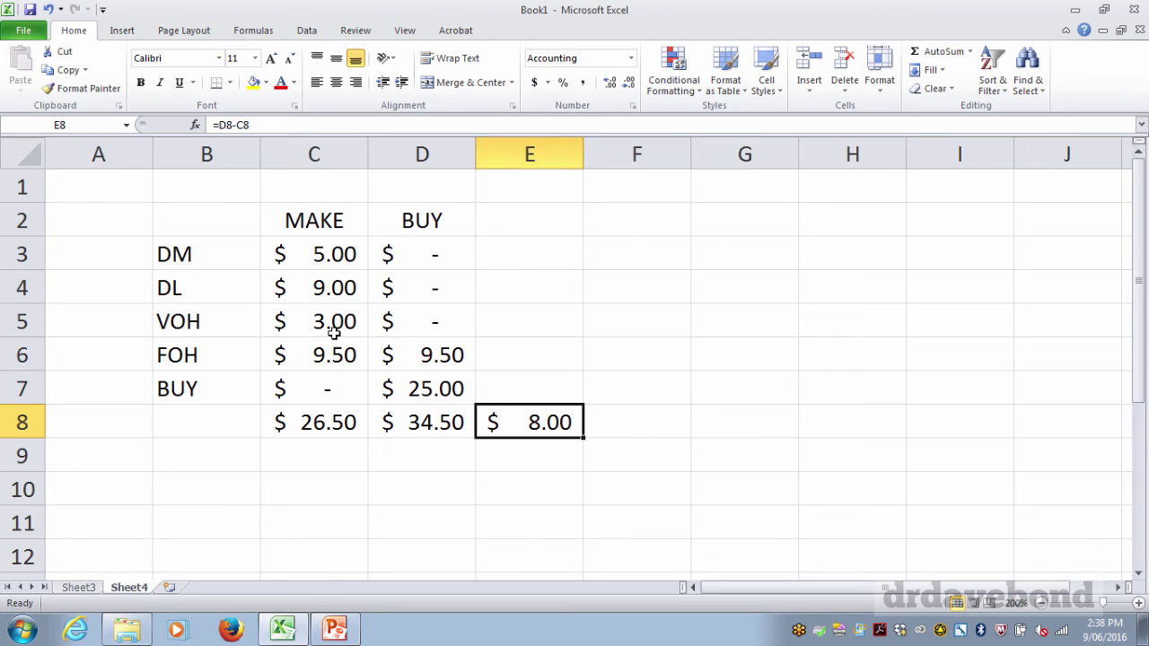
Highlight the FOH row from B6 to D6 with a yellow fill.
left_click_drag(241, 359, 425, 355)
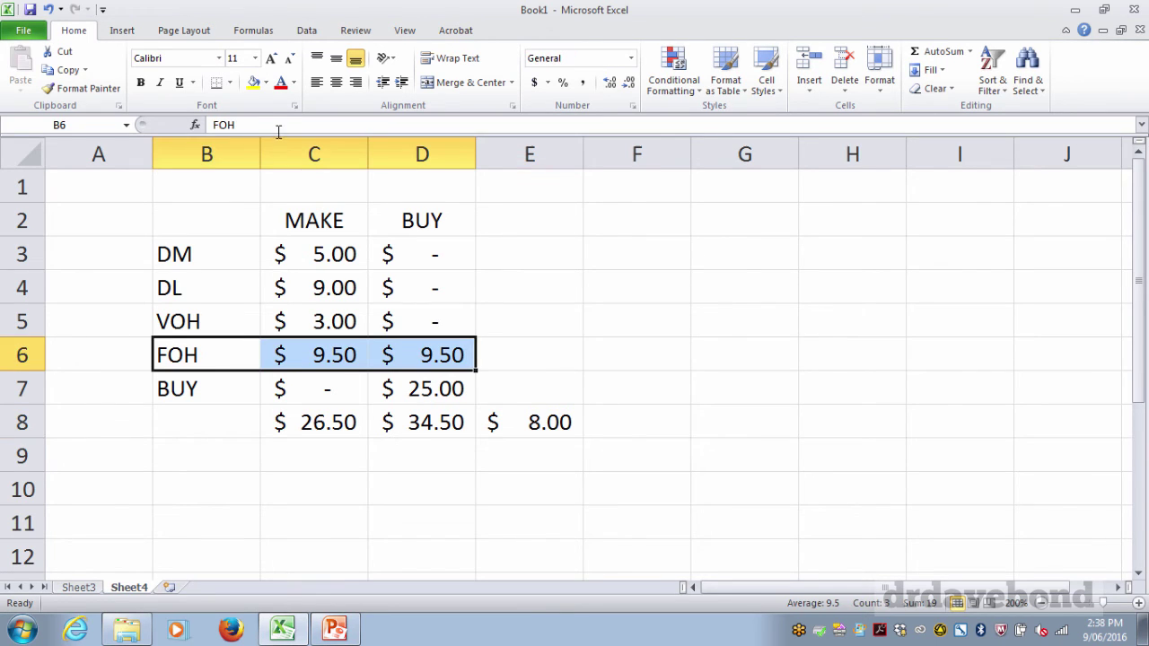
left_click(254, 82)
left_click(555, 361)
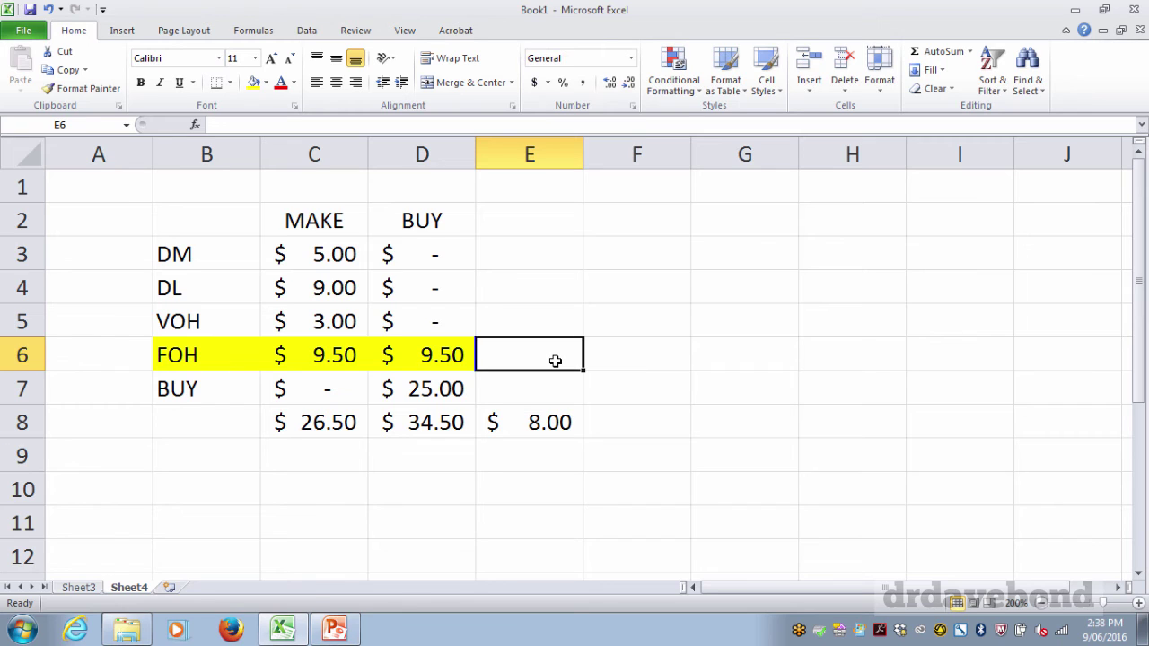
Set the FOH cost to 0 for both MAKE in C6 and BUY in D6.
key("Left")
key("Left")
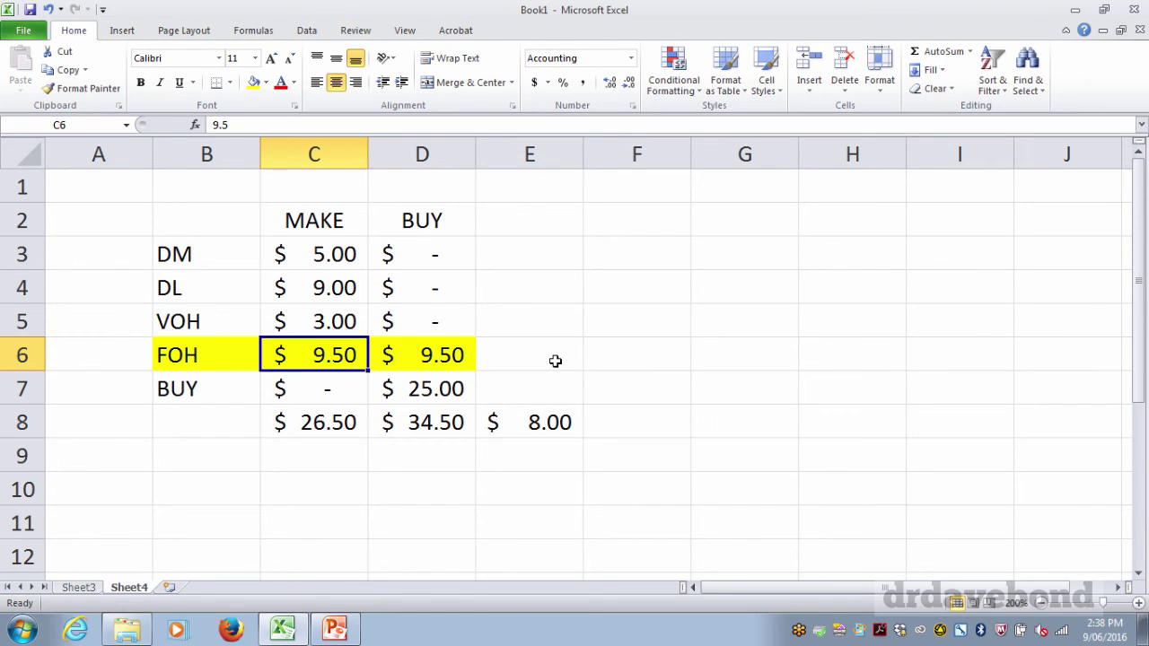
type("0")
key("Tab")
type("0")
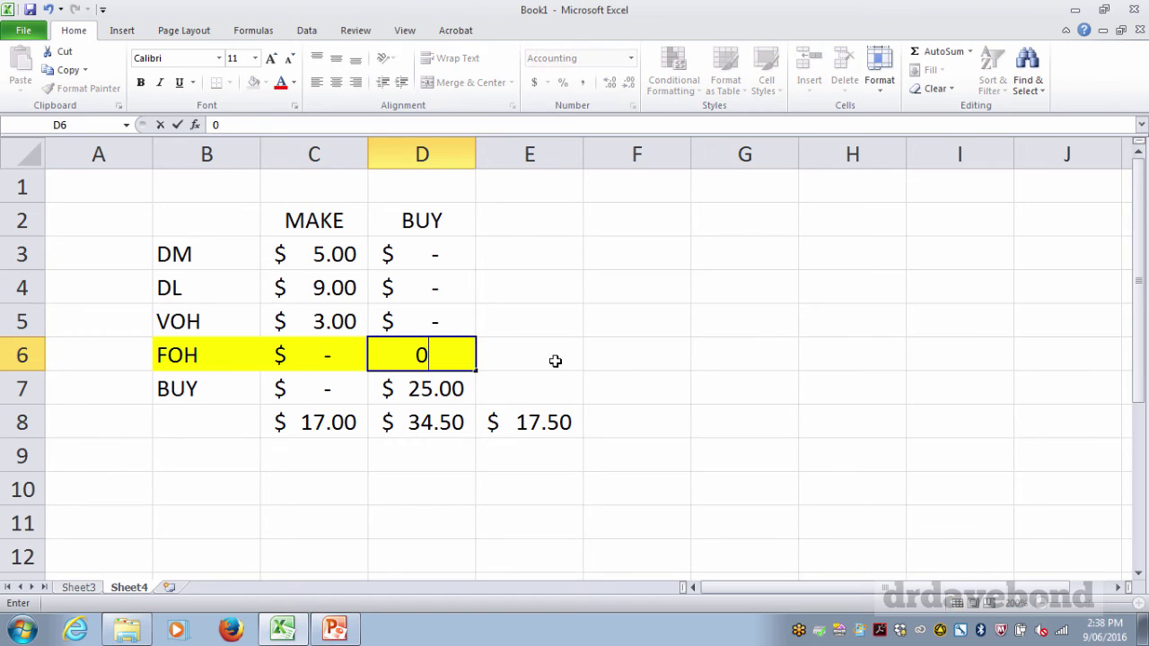
key("Return")
key("Down")
key("Down")
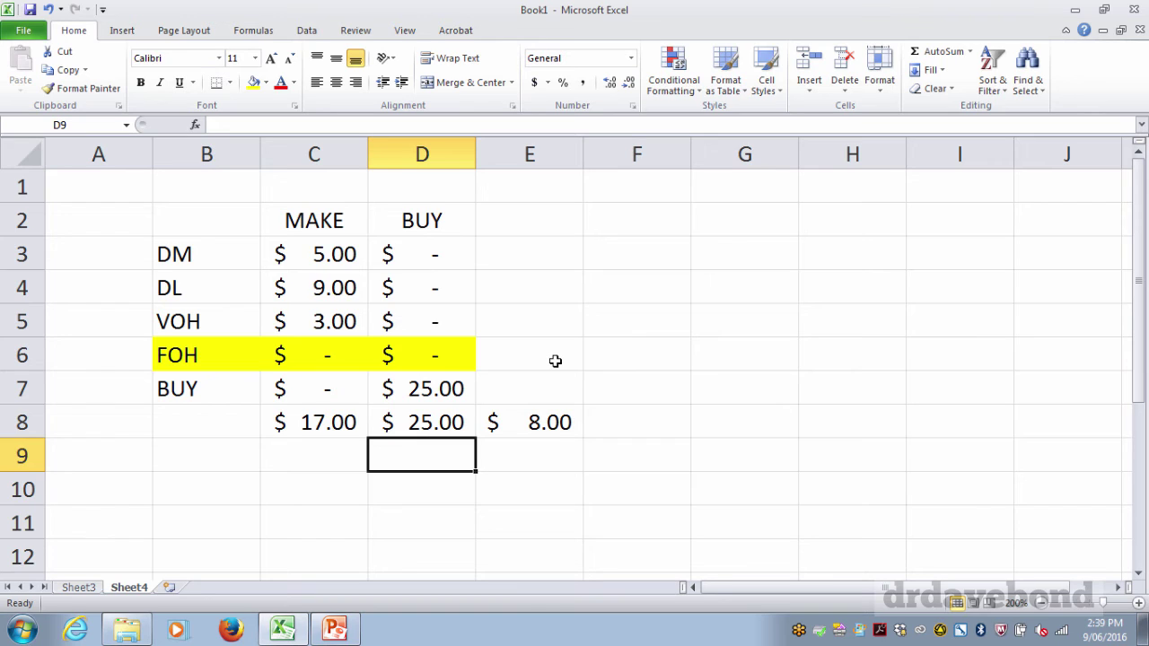
key("Up")
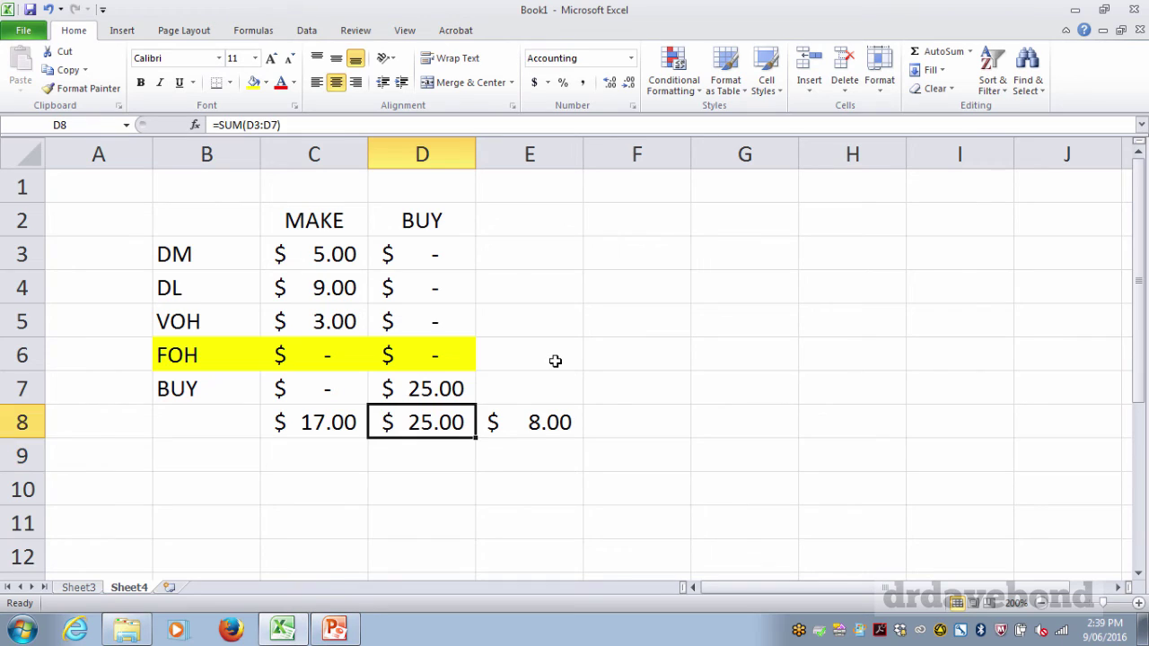
key("Left")
key("Right")
key("Right")
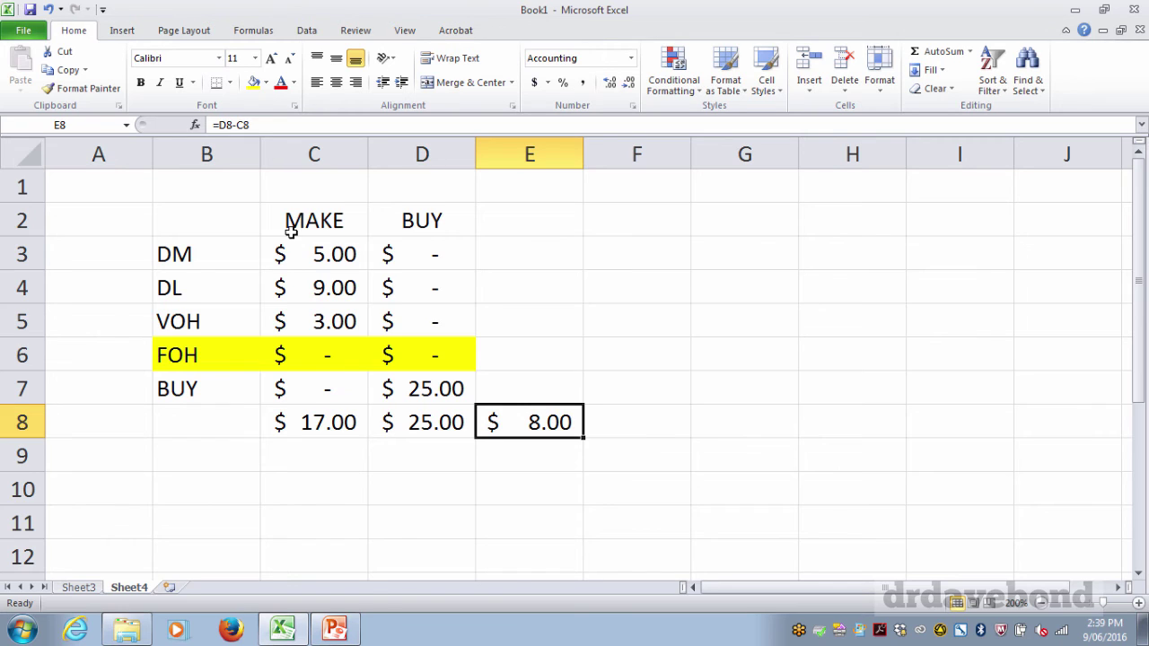
Copy the whole make-or-buy table in B2:E8 and paste the duplicate starting at G2.
left_click_drag(223, 215, 538, 418)
key("ctrl+c")
key("Right")
key("Right")
key("Right")
key("Right")
key("Right")
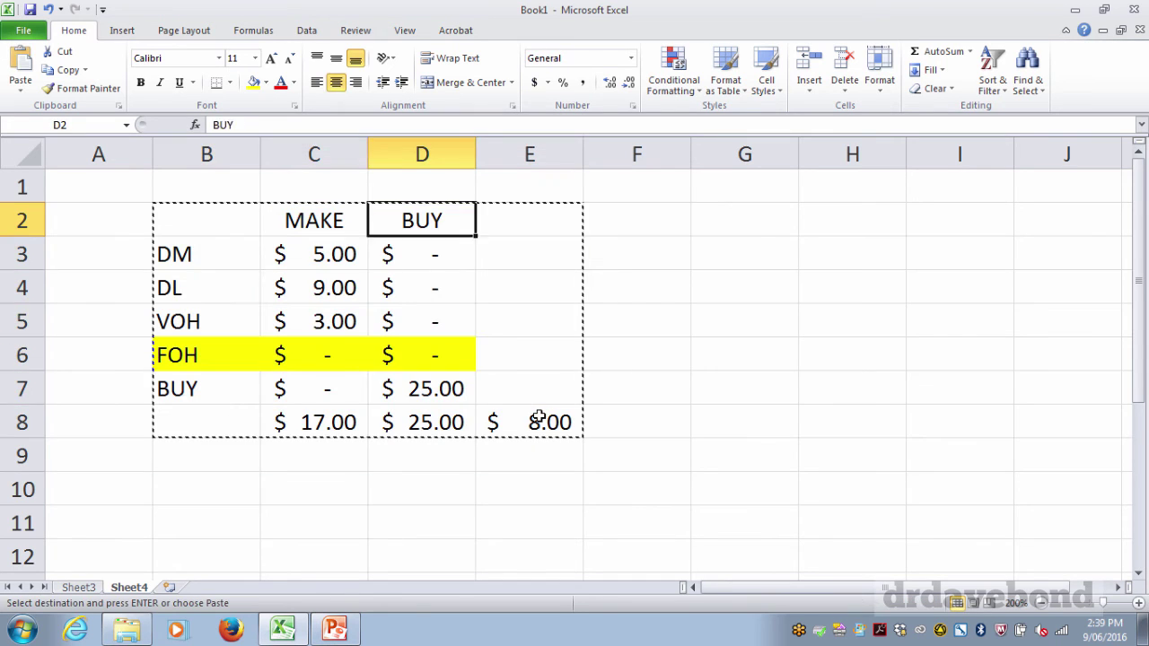
key("ctrl+v")
Set the FOH costs in the duplicate table to 9.50 for both MAKE in H6 and BUY in I6.
key("Right")
key("Right")
key("Down")
key("Down")
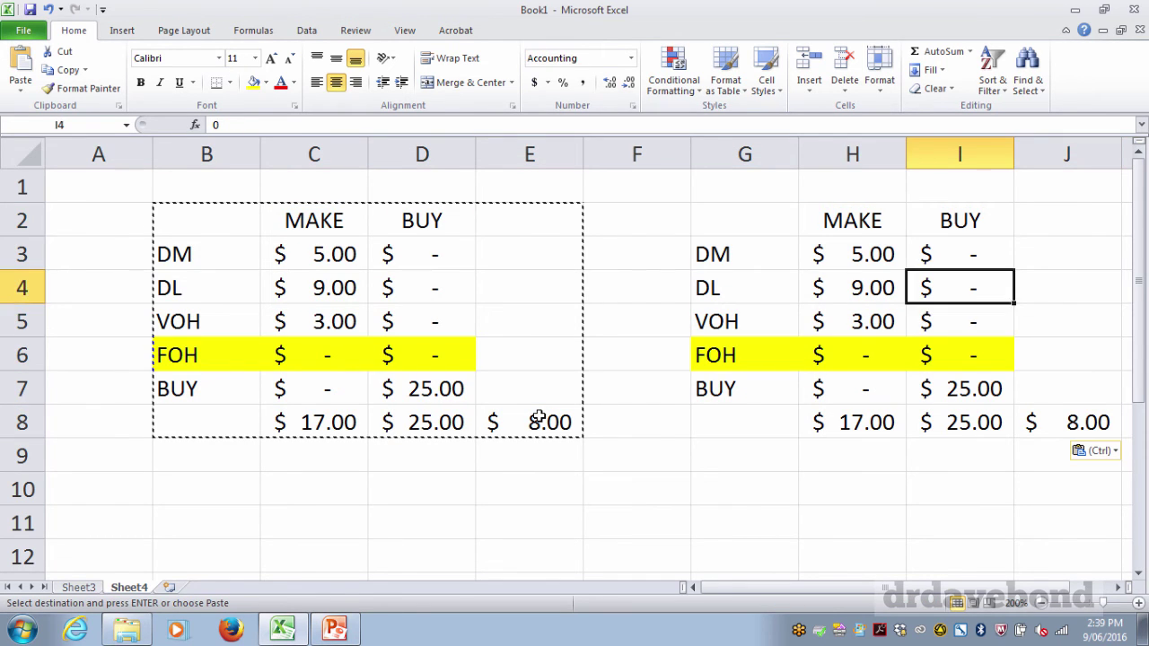
key("Down")
key("Down")
key("Left")
type("9.50")
key("Tab")
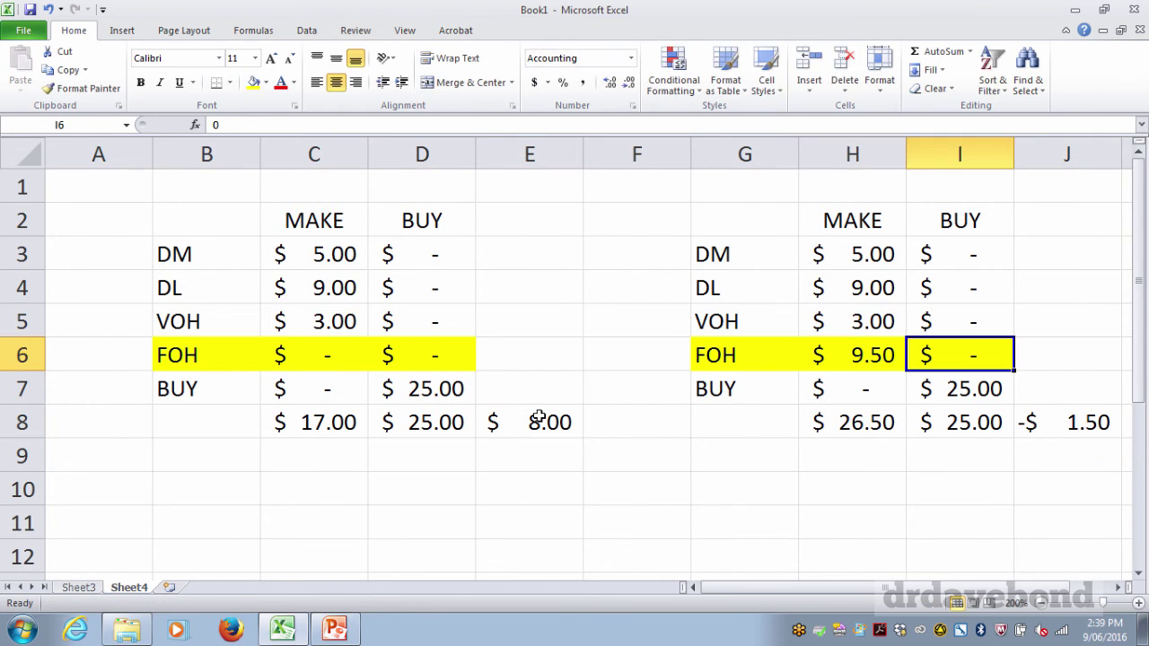
type("9.50")
key("Return")
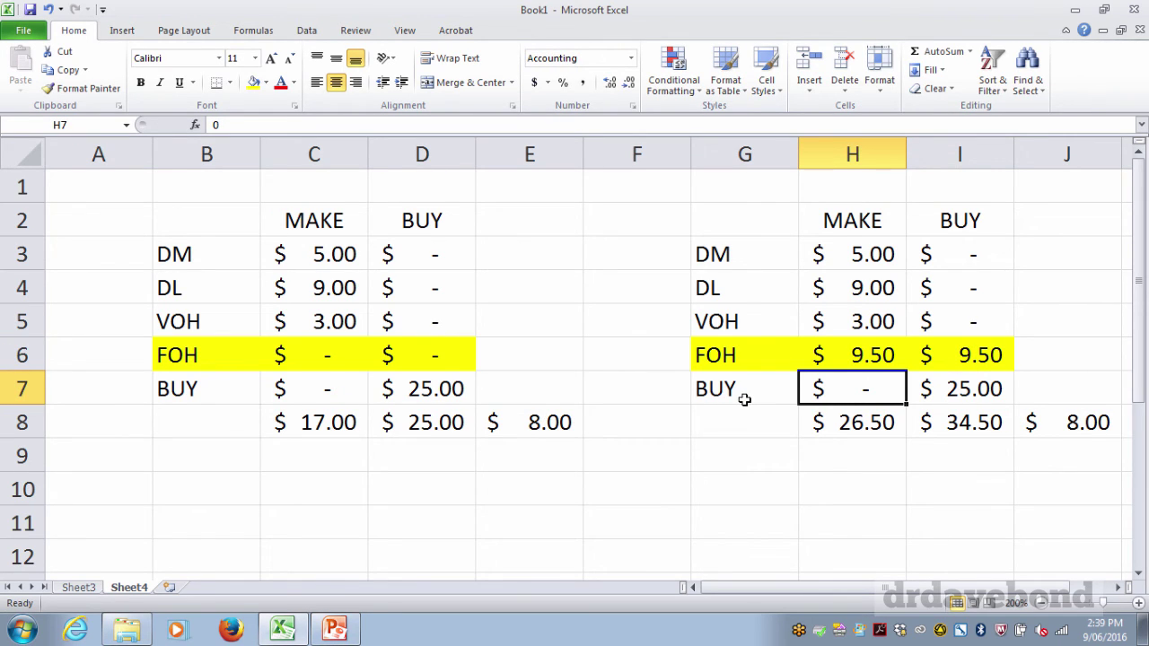
Change the duplicate table's FOH cost for BUY in I6 to 4.00.
left_click(875, 355)
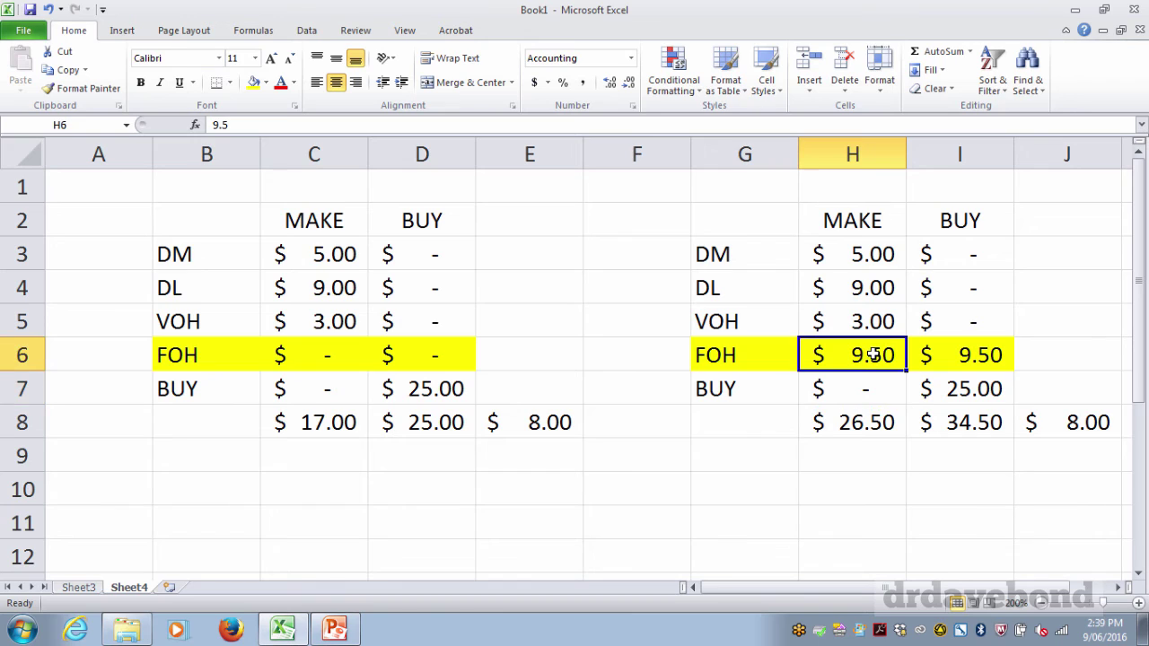
left_click(963, 355)
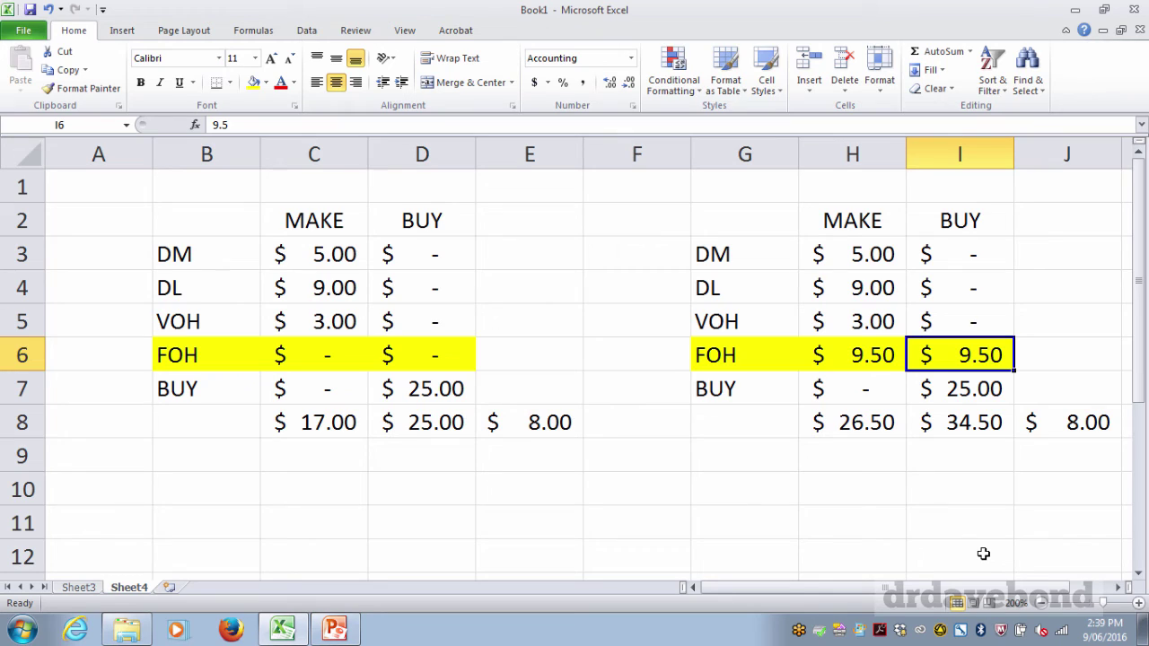
key("Left")
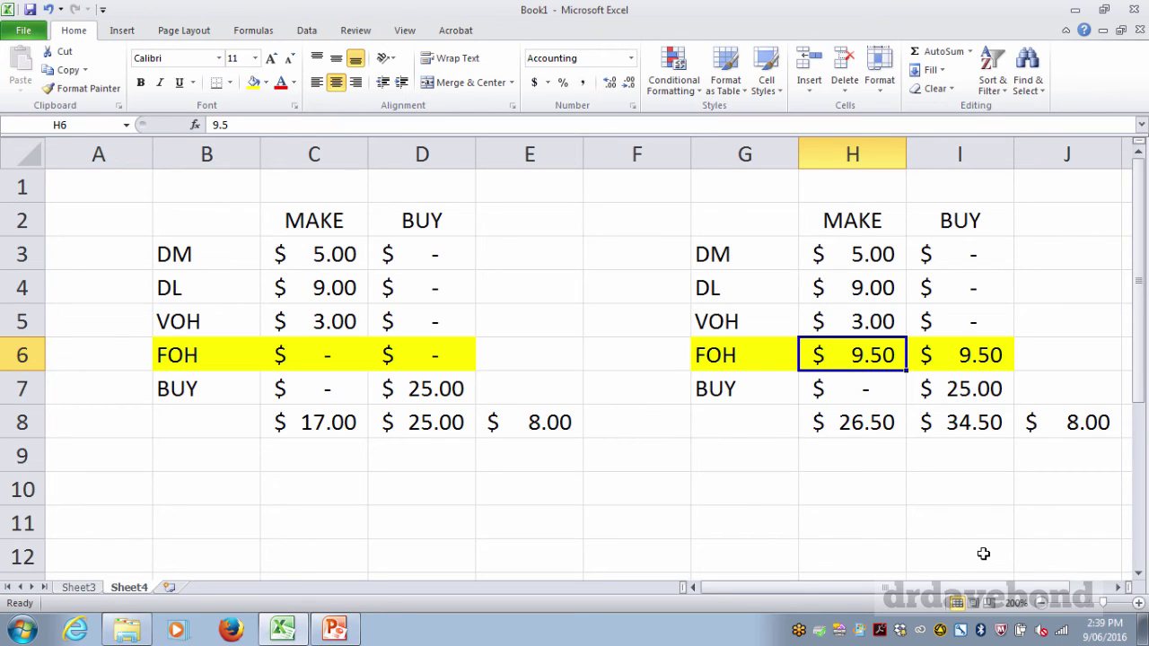
key("Right")
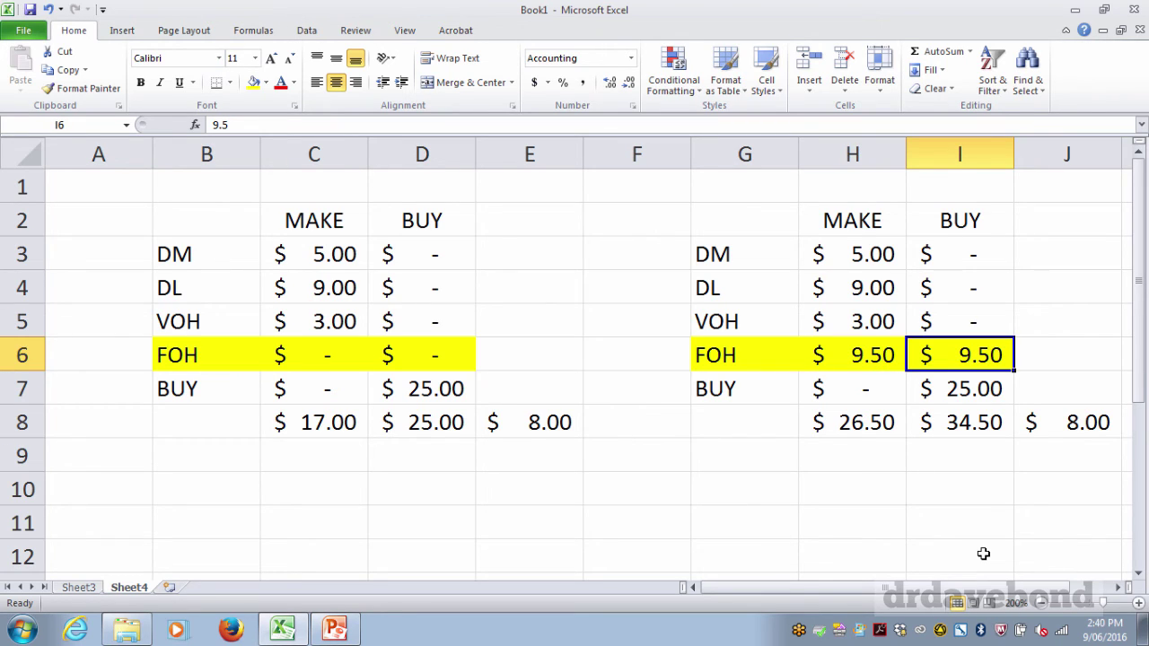
type("4.00")
key("Return")
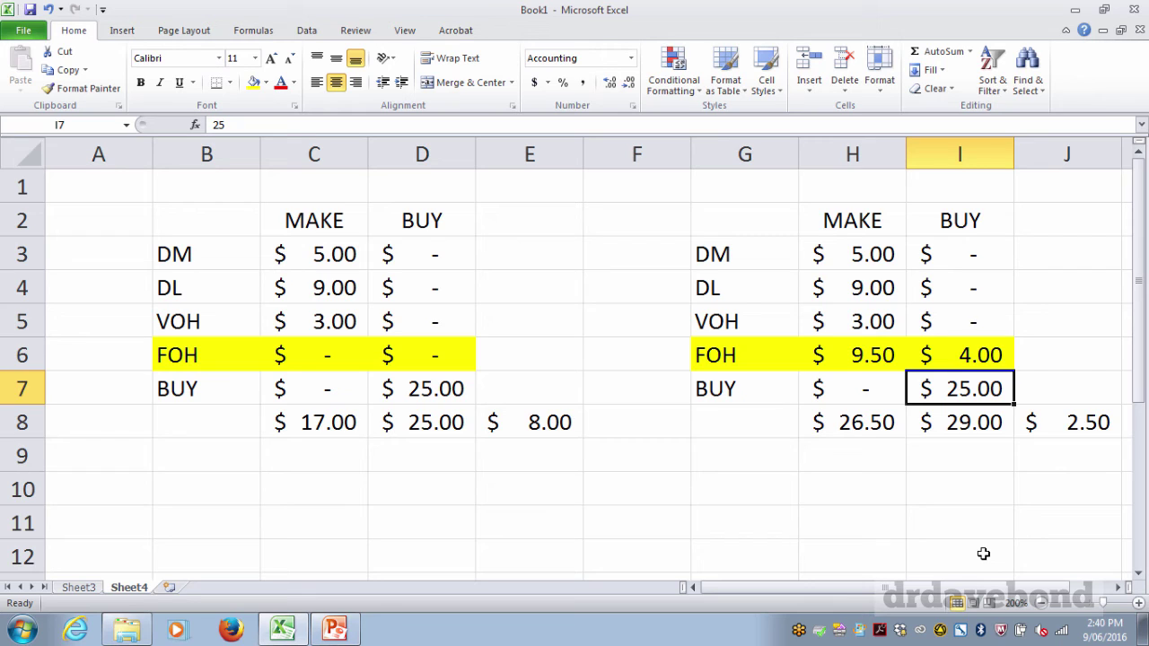
Compare the FOH costs and the resulting totals of MAKE and BUY in the duplicate table.
key("Up")
key("Left")
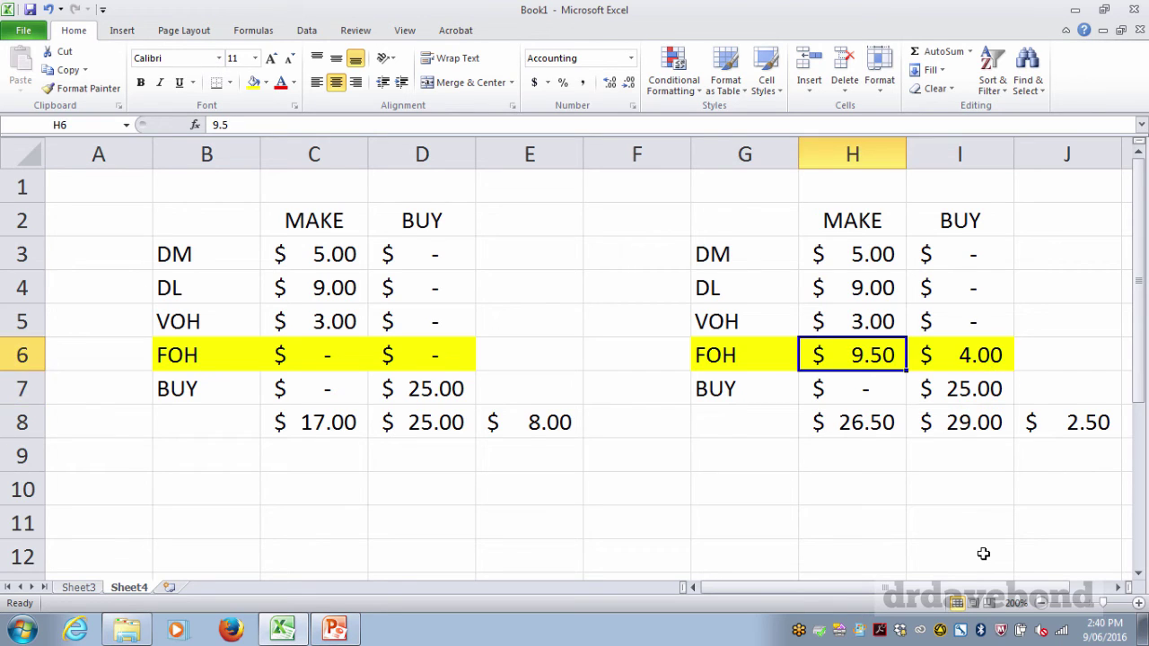
key("Right")
key("Left")
key("Right")
key("Left")
key("Right")
key("Down")
key("Down")
key("Right")
key("Left")
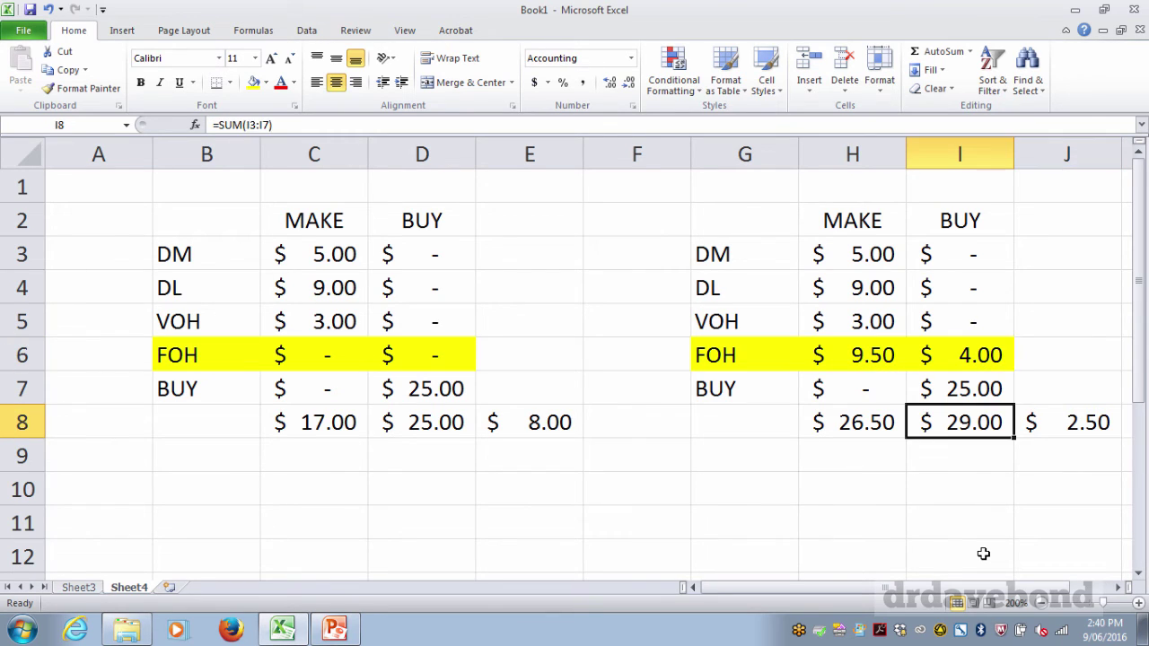
key("Up")
key("Up")
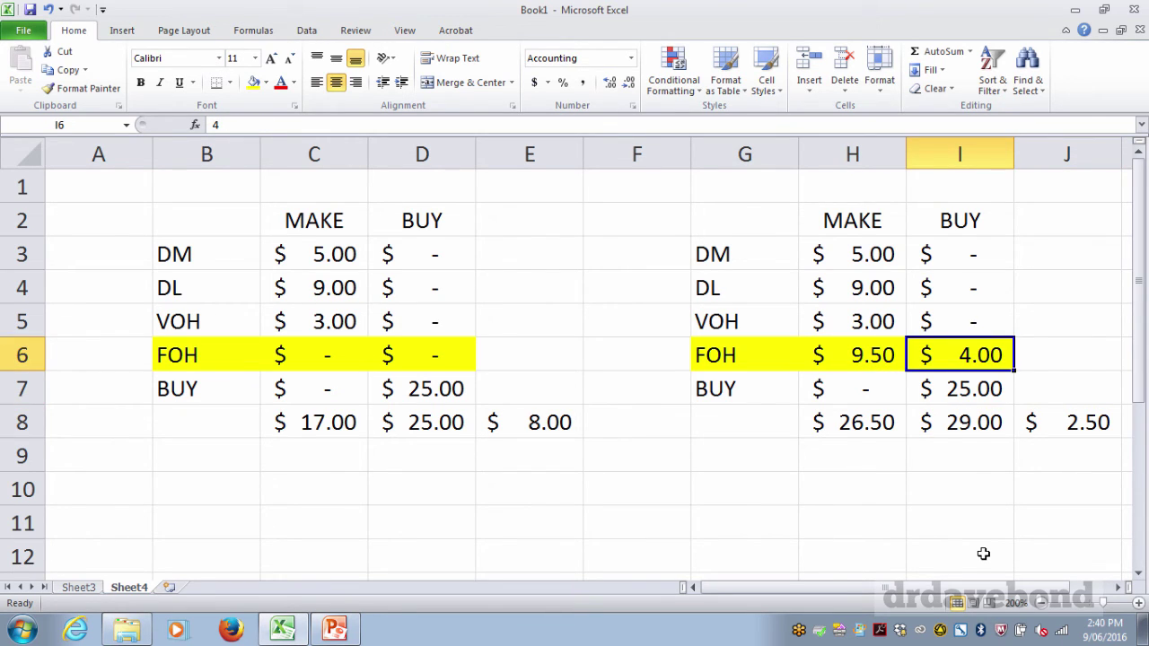
Set the duplicate table's FOH costs to 5.50 for MAKE in H6 and 0 for BUY in I6.
key("Left")
key("Right")
key("Left")
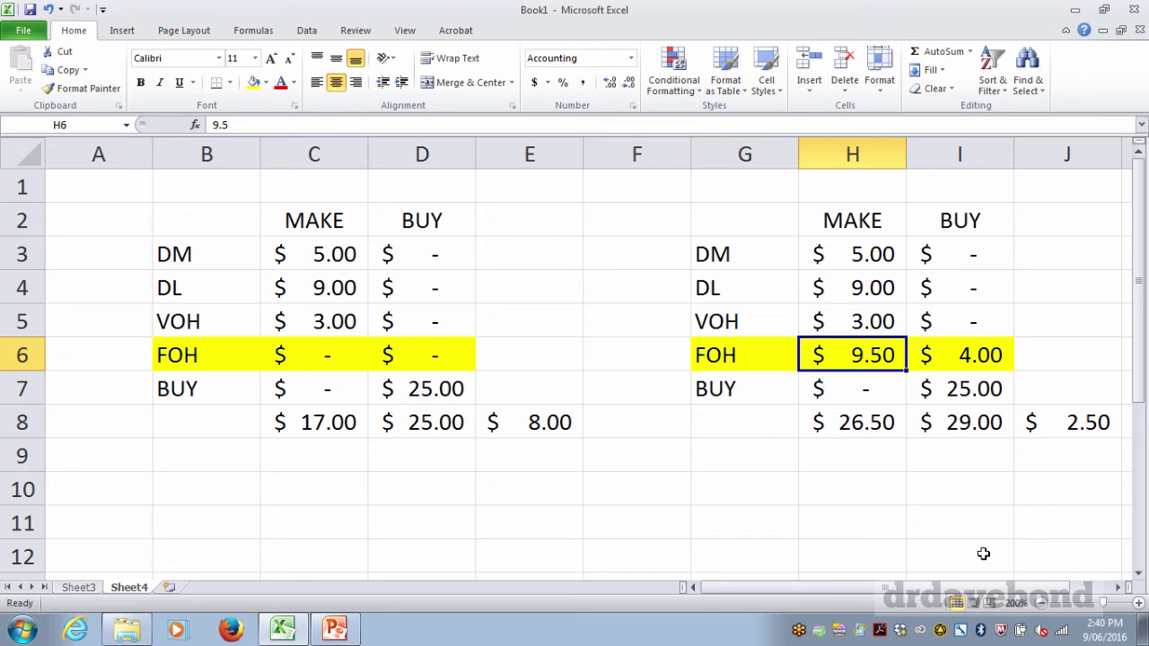
type("5.50")
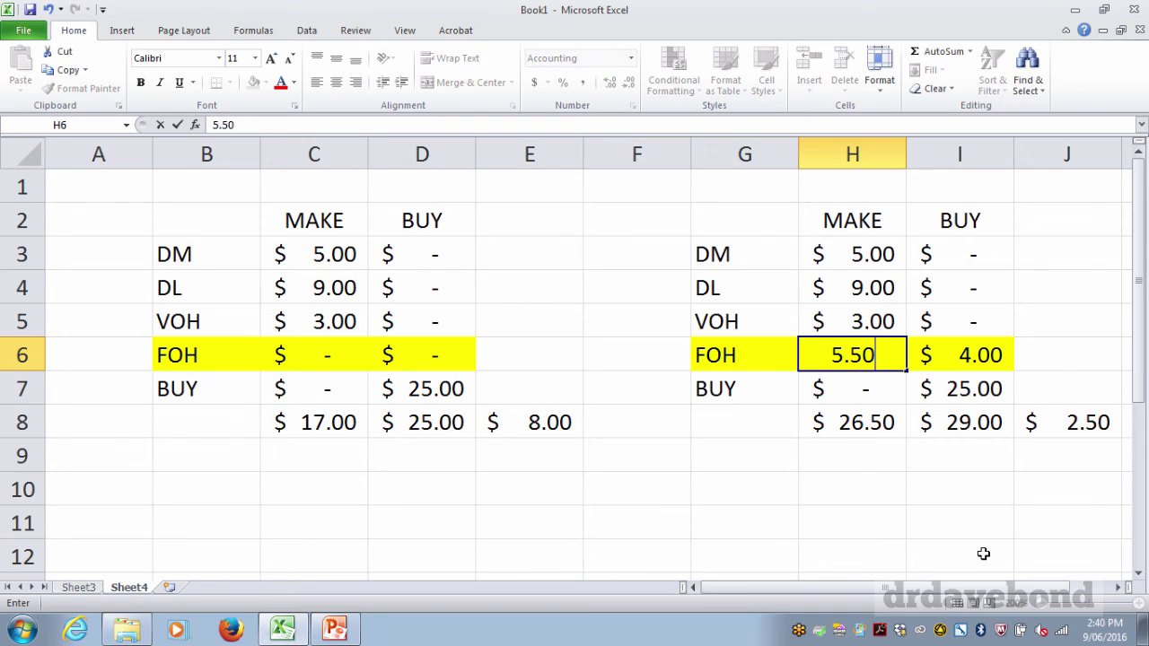
key("Tab")
key("Left")
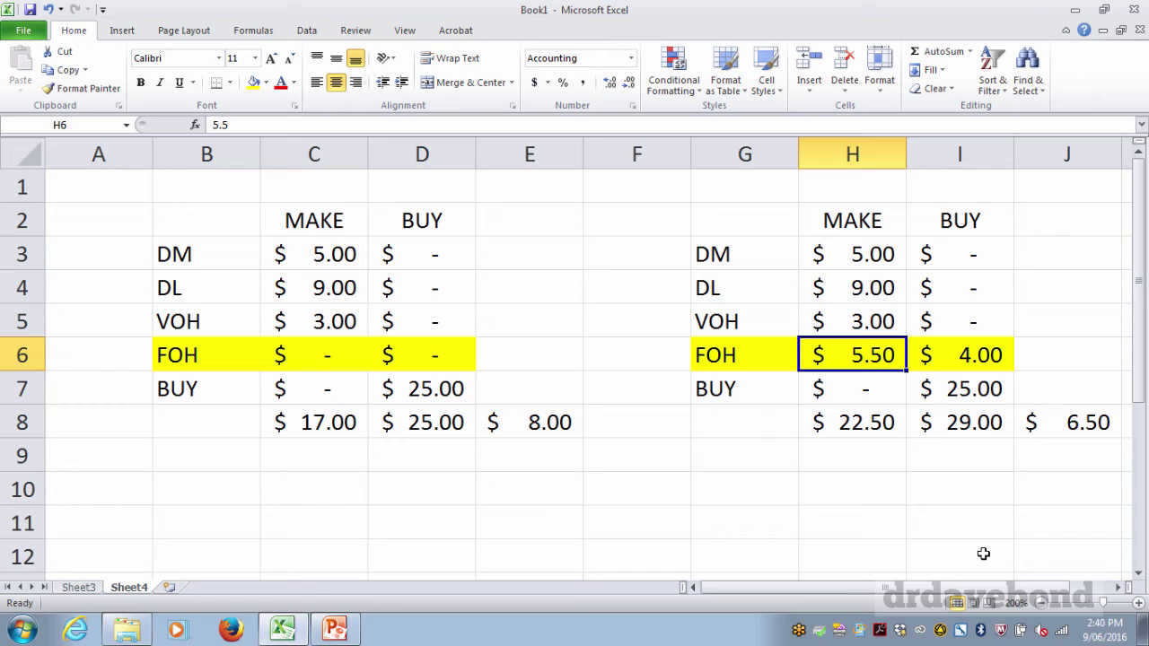
key("Right")
type("0")
key("Return")
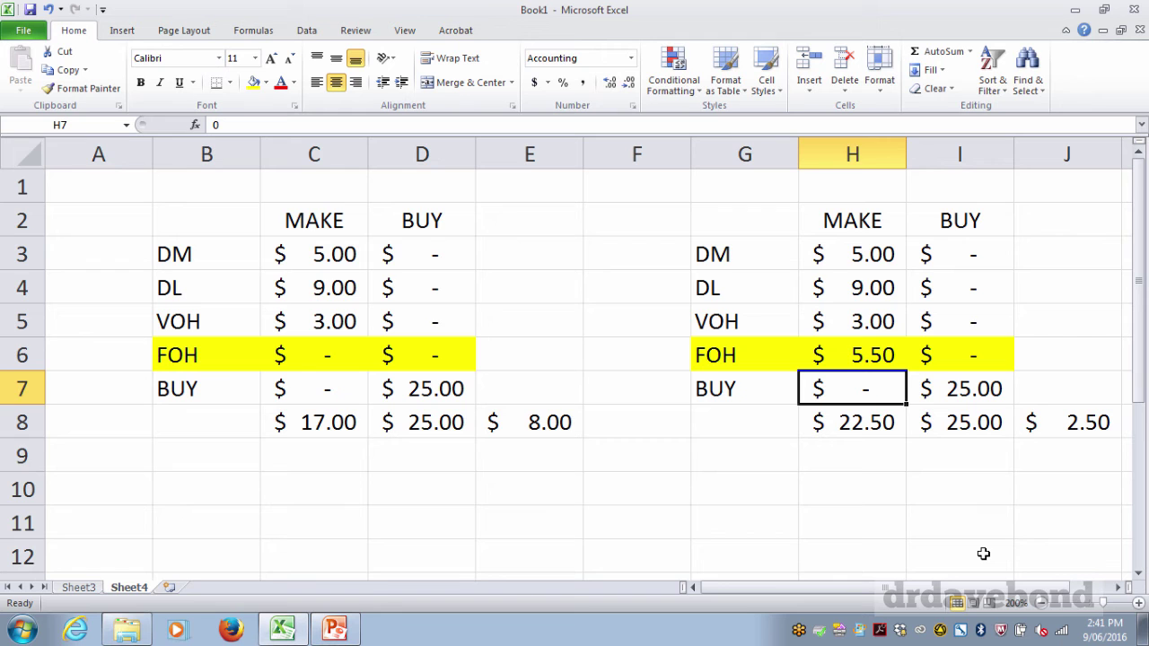
Switch to PowerPoint, start the slide show and advance from the Make-or-Buy Example to the slide on the decision to drop a product or service.
left_click(339, 626)
left_click(973, 603)
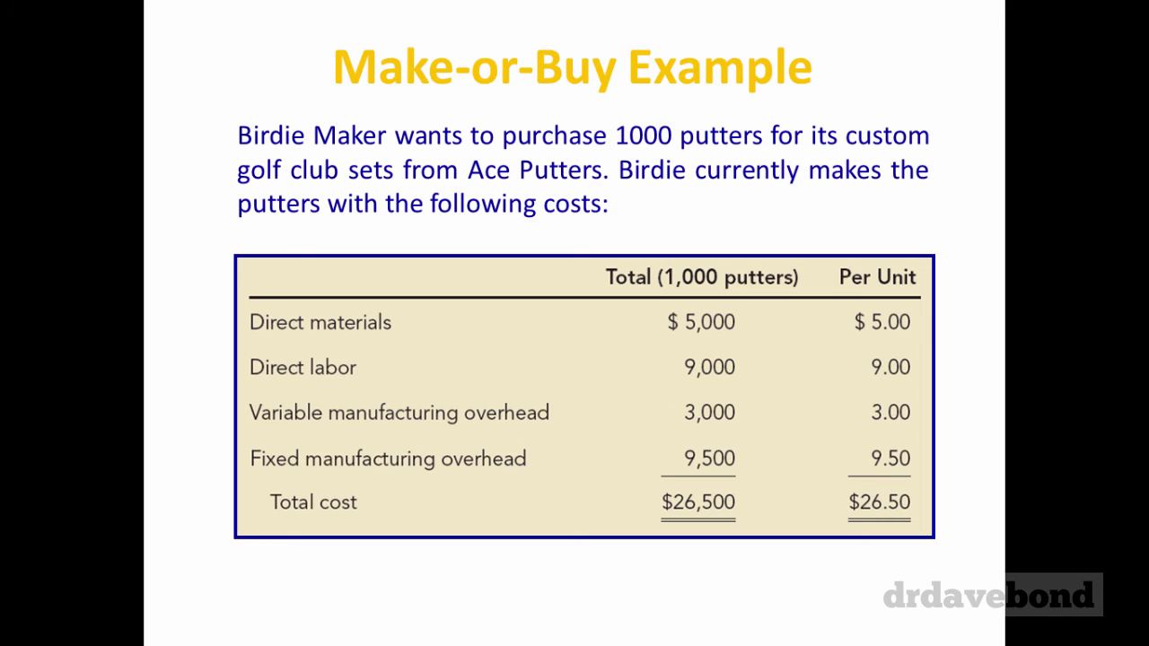
key("Right")
key("Right")
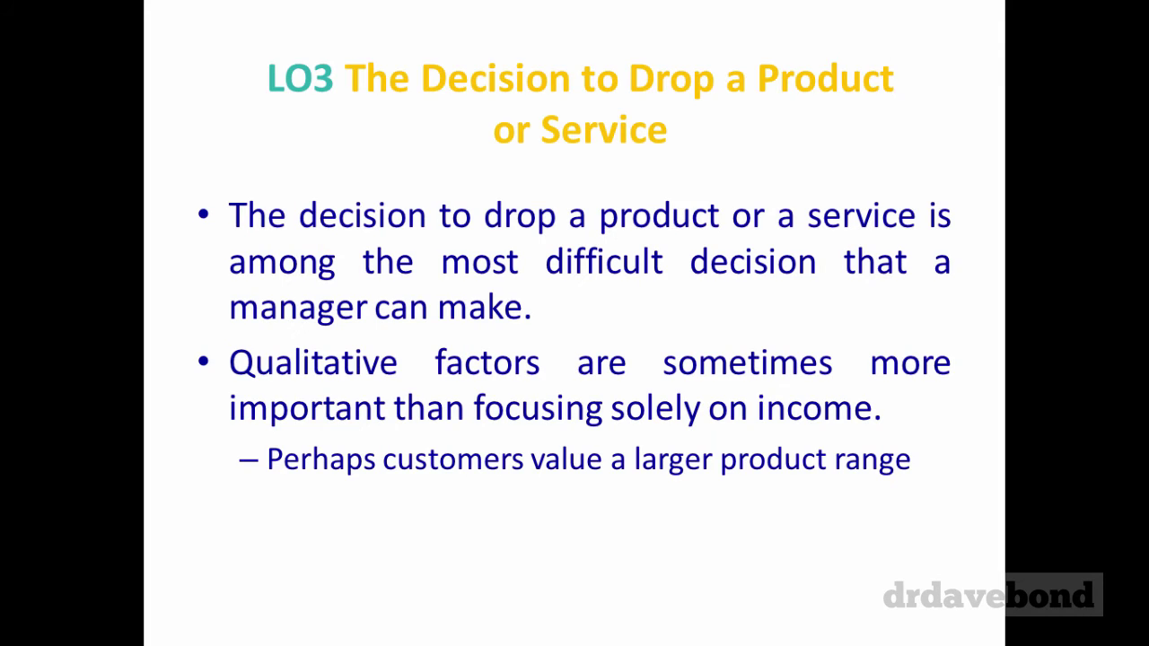